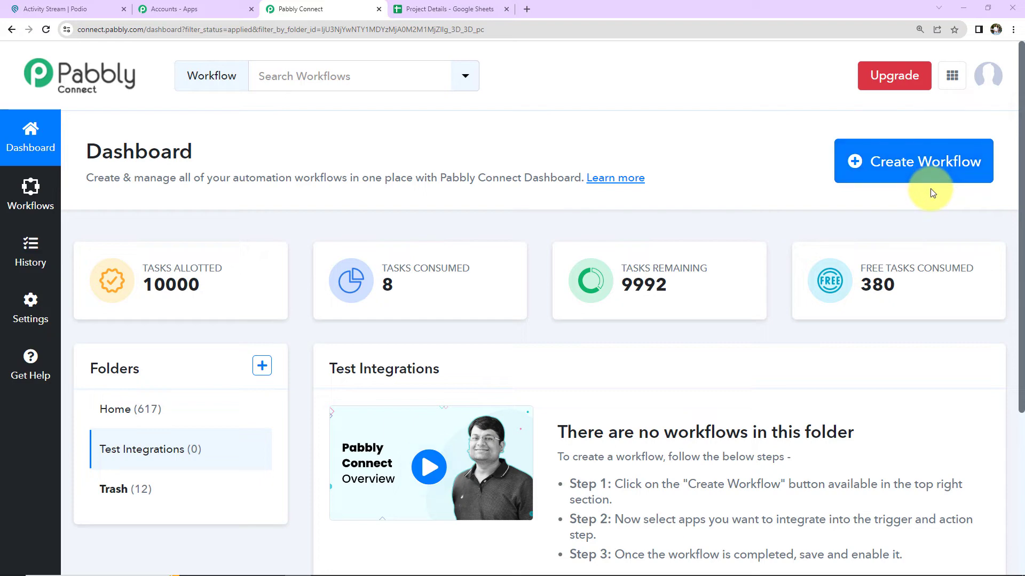
- Create a workflow named "Add New Project Details from Podio to Google Sheets"
{"action": "left_click", "coordinate": [913, 178]}
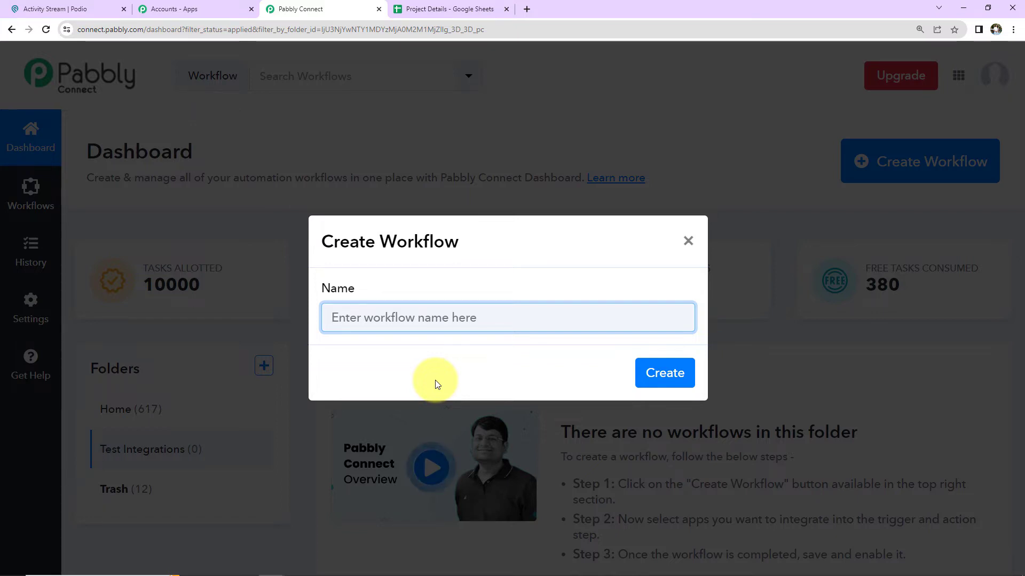
{"action": "type", "text": "Add New Project Details from Podio to Google Sheets"}
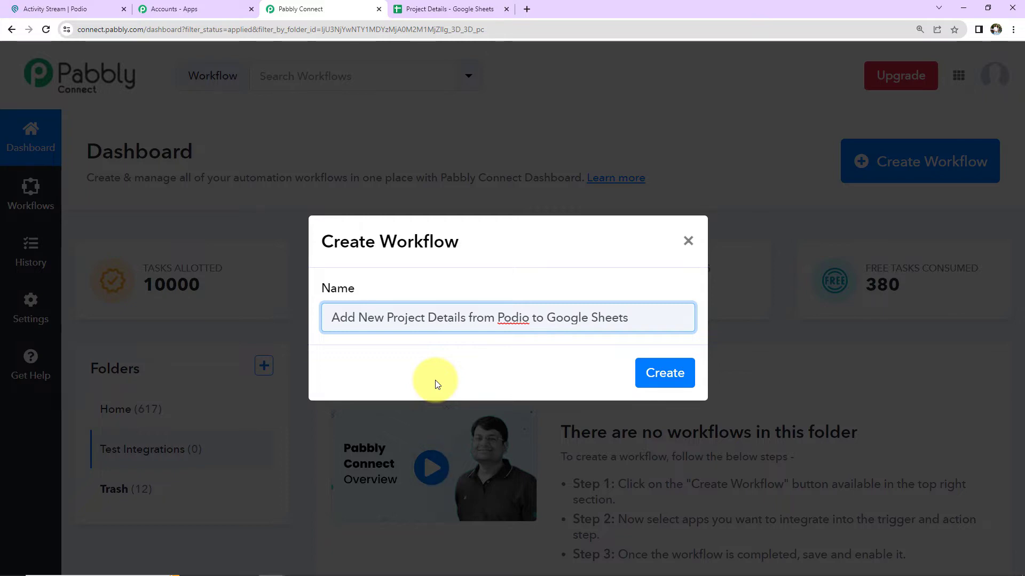
{"action": "left_click", "coordinate": [664, 374]}
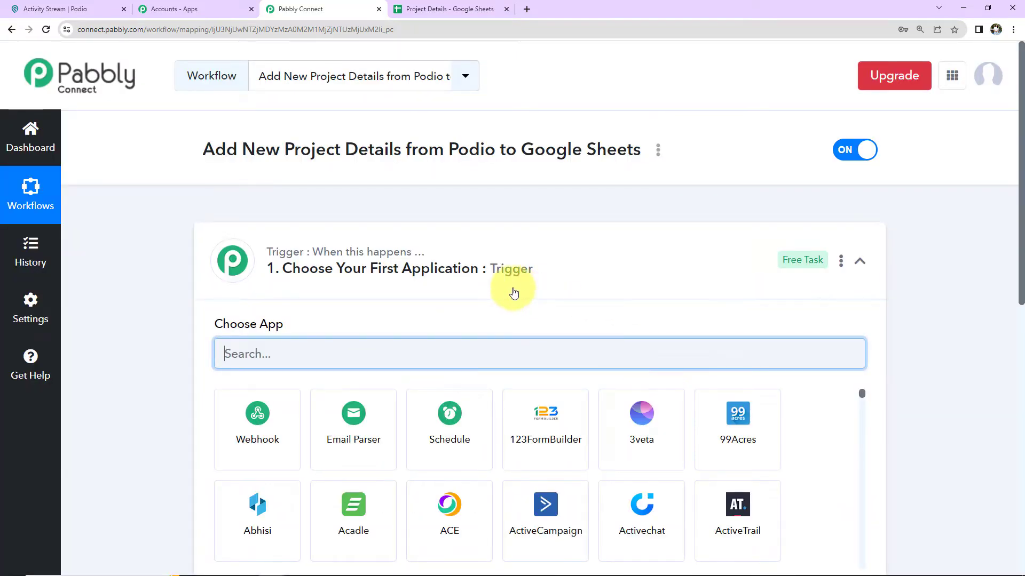
- Examine the trigger and action sections of the new workflow
{"action": "scroll", "coordinate": [547, 286], "scroll_direction": "down", "scroll_amount": 5}
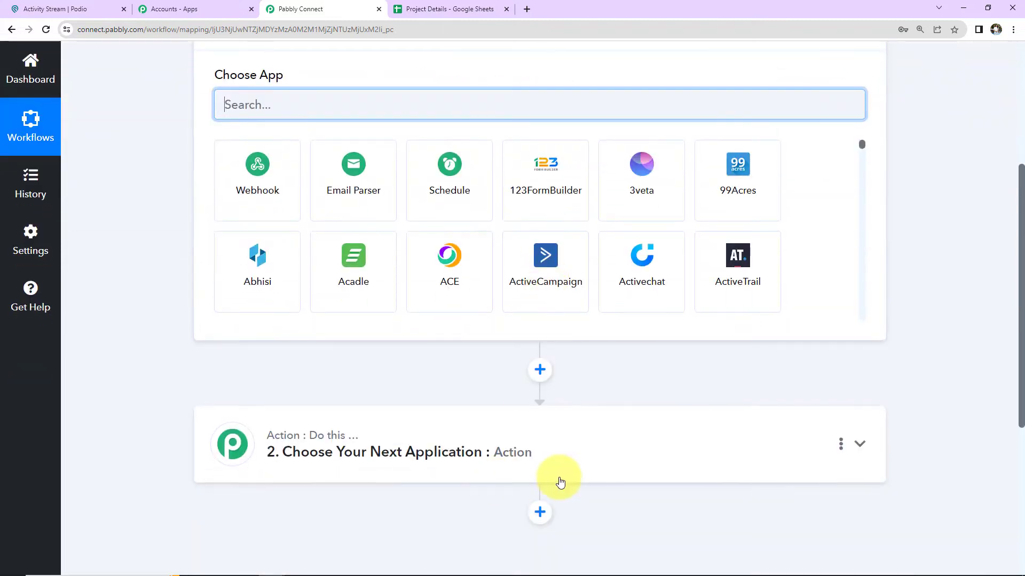
{"action": "scroll", "coordinate": [806, 481], "scroll_direction": "up", "scroll_amount": 2}
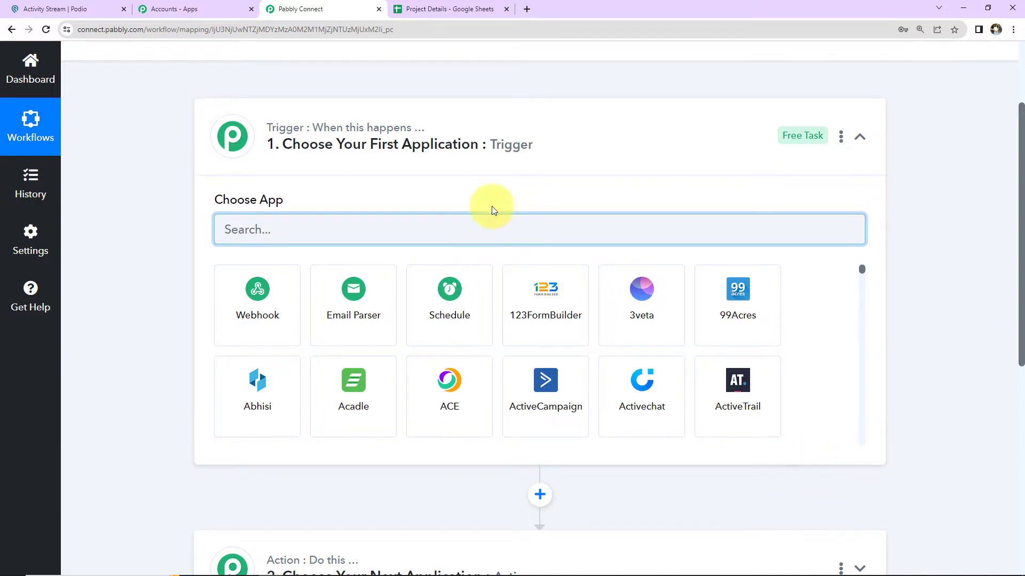
{"action": "scroll", "coordinate": [477, 267], "scroll_direction": "down", "scroll_amount": 2}
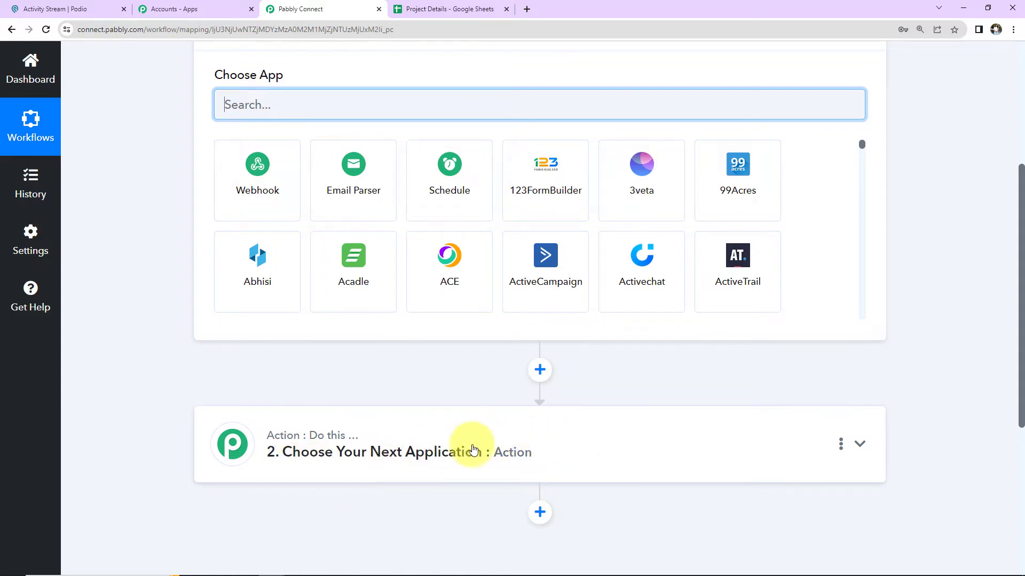
{"action": "scroll", "coordinate": [670, 469], "scroll_direction": "up", "scroll_amount": 2}
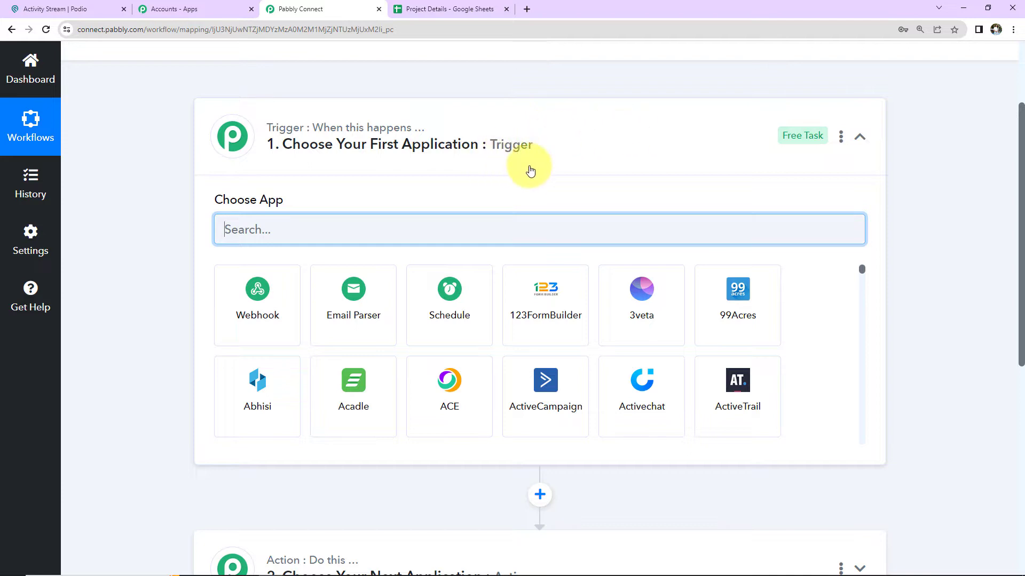
{"action": "scroll", "coordinate": [522, 282], "scroll_direction": "down", "scroll_amount": 5}
{"action": "scroll", "coordinate": [513, 521], "scroll_direction": "down", "scroll_amount": 2}
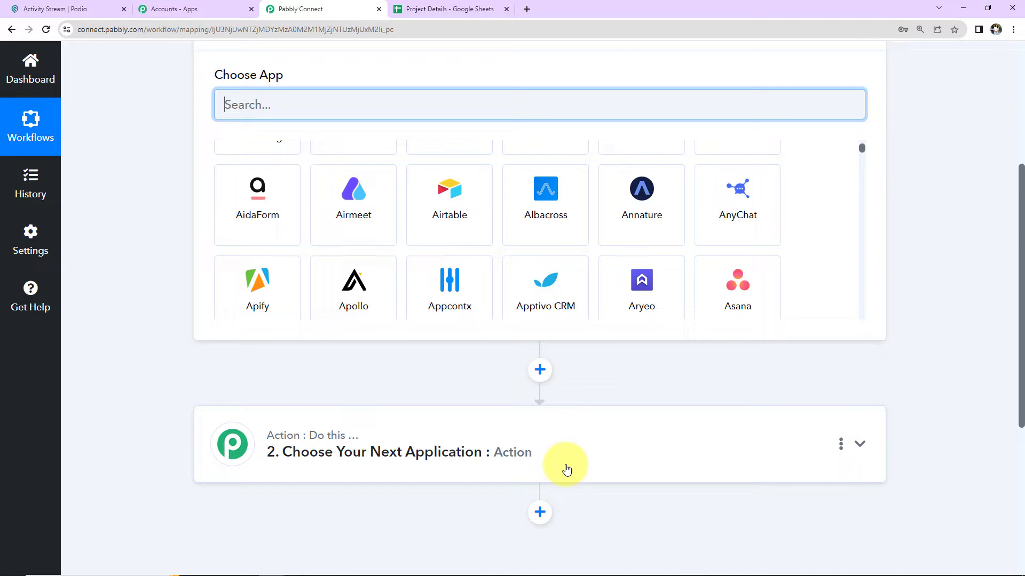
{"action": "scroll", "coordinate": [567, 470], "scroll_direction": "up", "scroll_amount": 2}
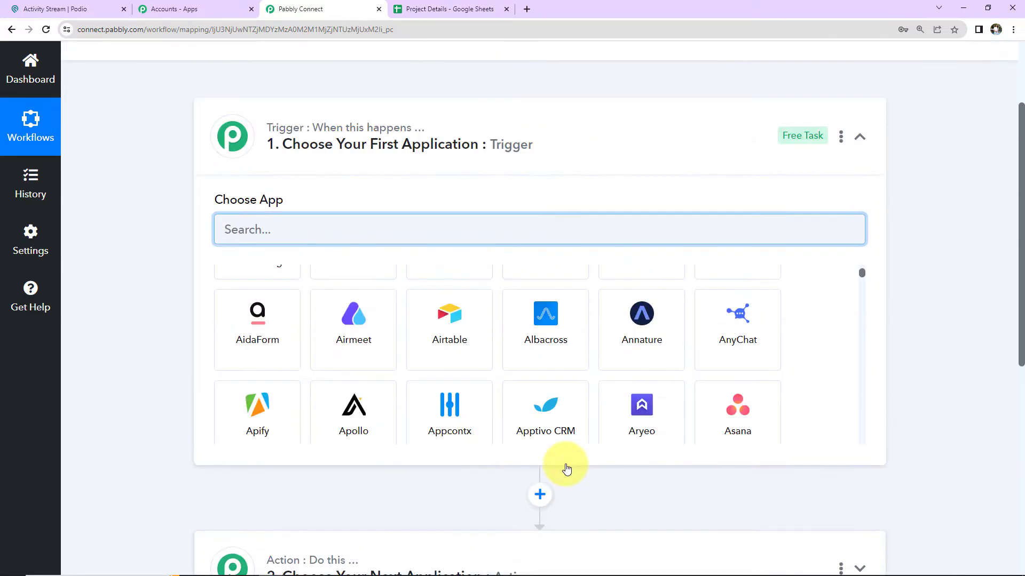
{"action": "scroll", "coordinate": [745, 431], "scroll_direction": "up", "scroll_amount": 2}
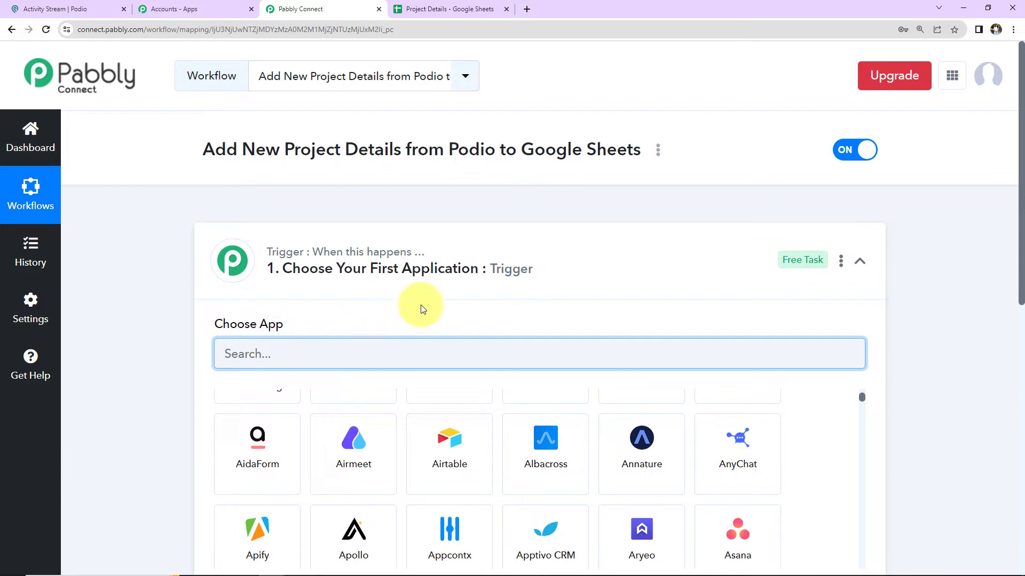
- Choose Podio as the trigger application and New Action as the trigger event
{"action": "type", "text": "podio"}
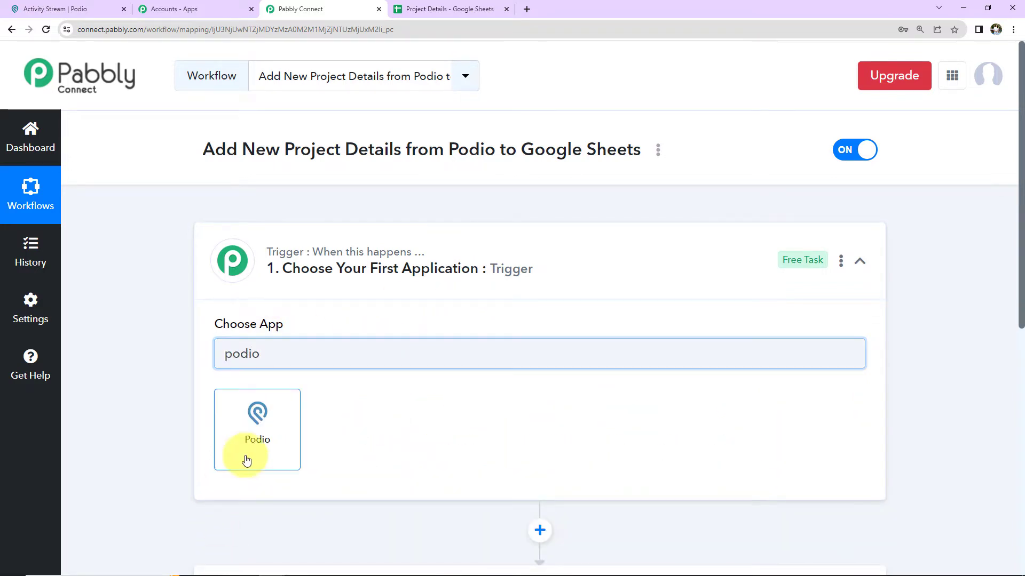
{"action": "left_click", "coordinate": [246, 460]}
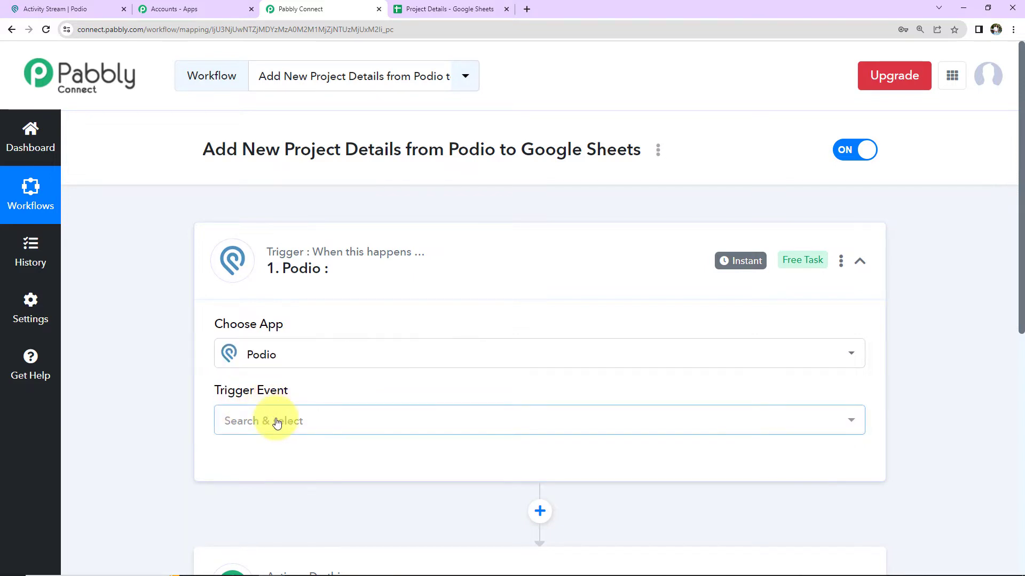
{"action": "left_click", "coordinate": [277, 421]}
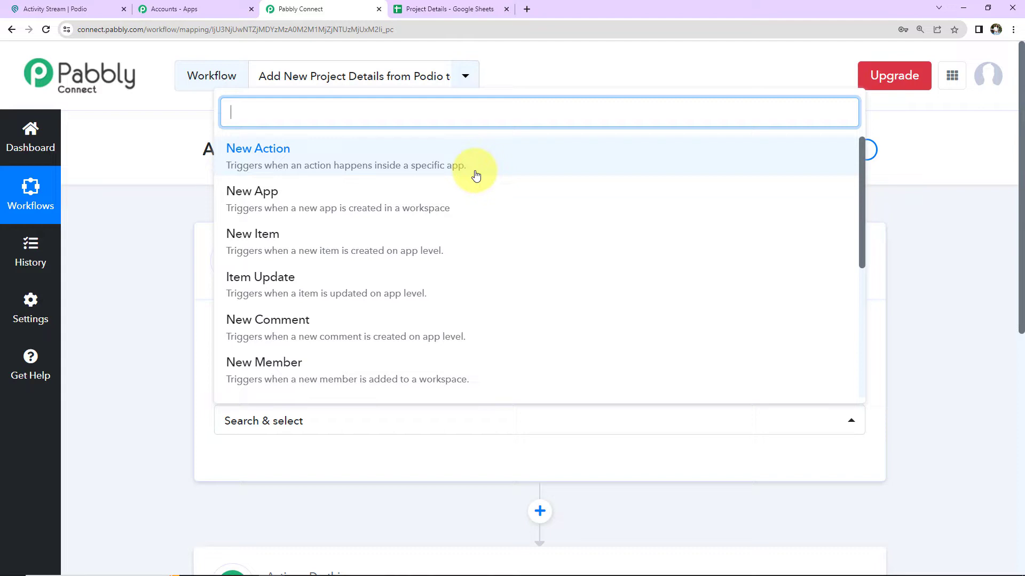
{"action": "left_click", "coordinate": [342, 160]}
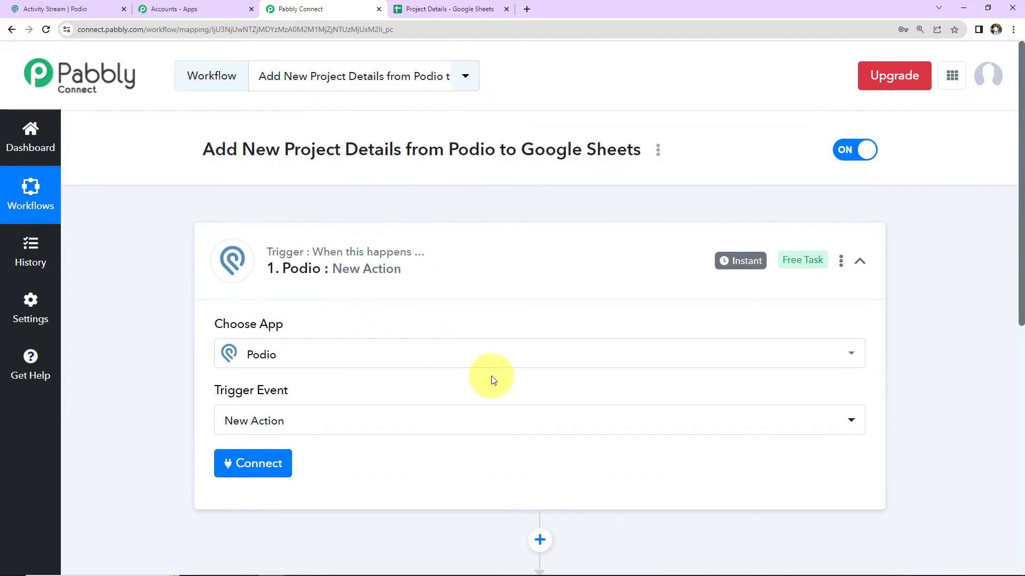
- Connect the trigger to Podio through a new connection named "Podio #3" and acknowledge the authorization
{"action": "left_click", "coordinate": [274, 468]}
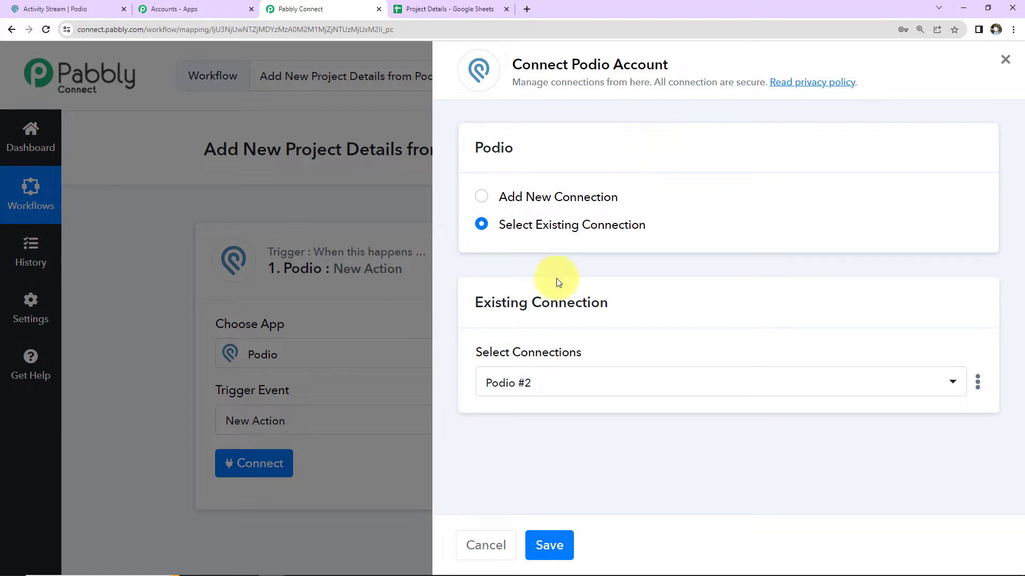
{"action": "left_click", "coordinate": [481, 196]}
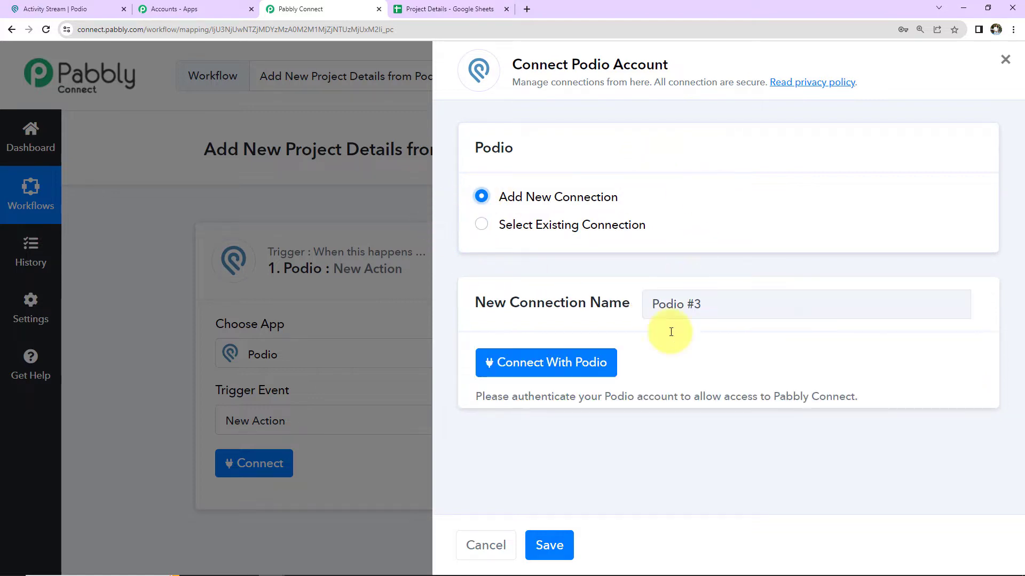
{"action": "left_click", "coordinate": [590, 357]}
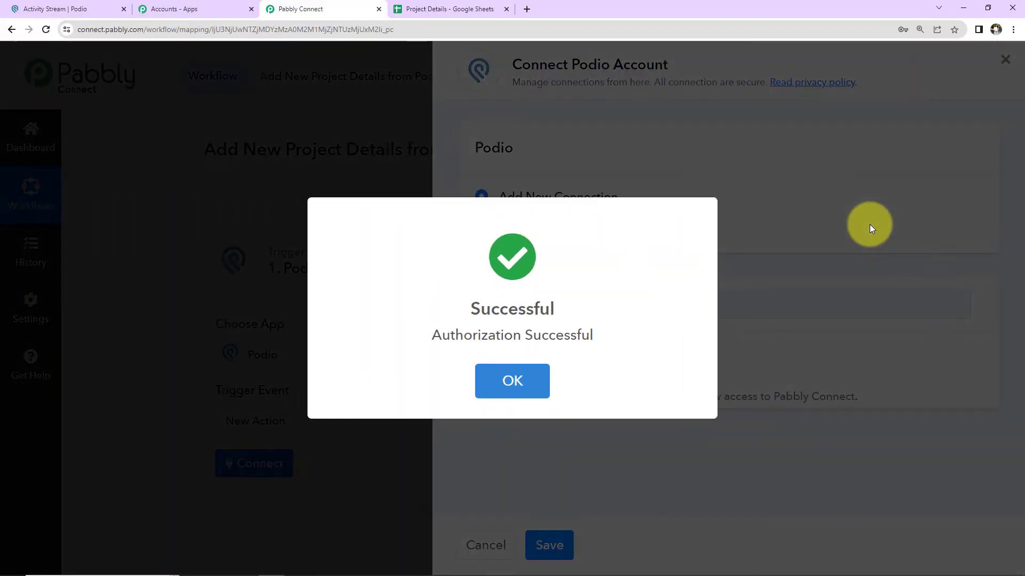
{"action": "left_click", "coordinate": [542, 379]}
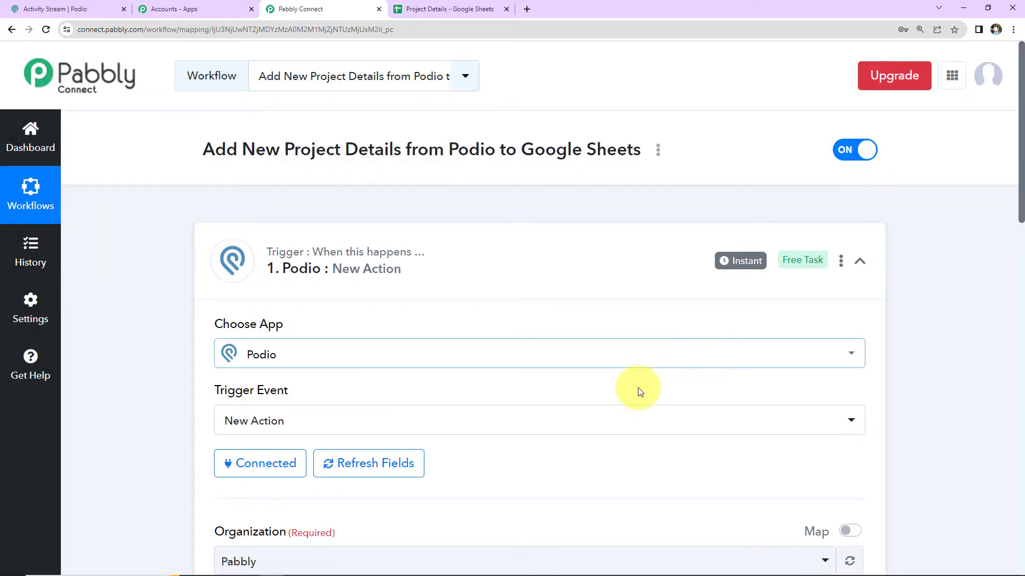
- Review the Podio trigger's required fields and the organizations available for it
{"action": "scroll", "coordinate": [540, 398], "scroll_direction": "down", "scroll_amount": 5}
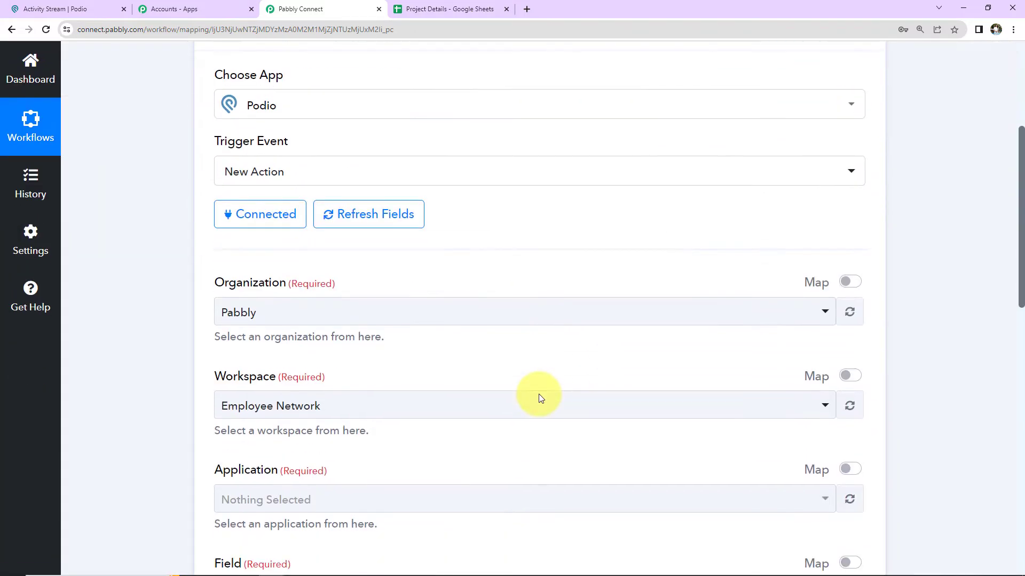
{"action": "scroll", "coordinate": [354, 266], "scroll_direction": "down", "scroll_amount": 2}
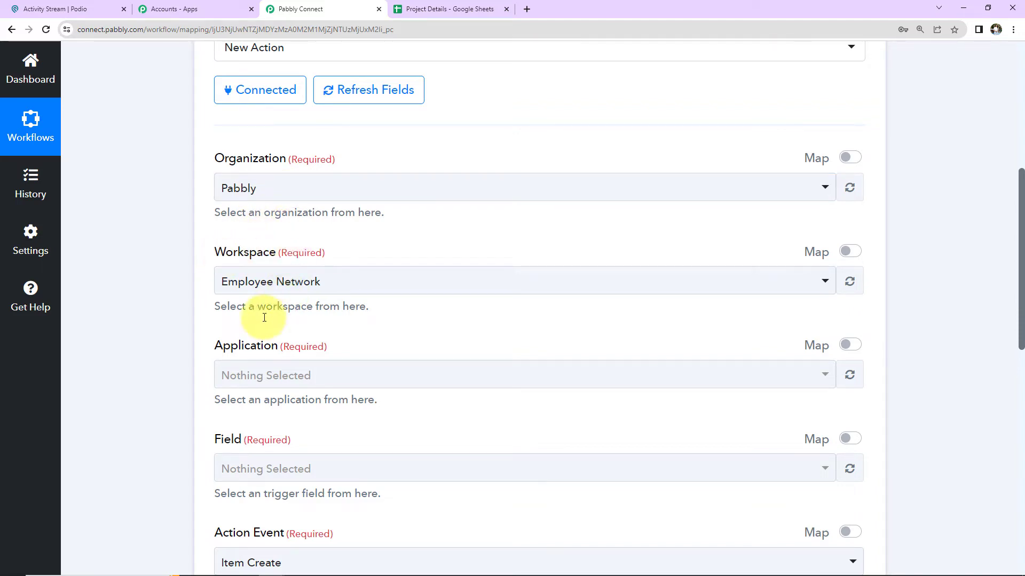
{"action": "scroll", "coordinate": [322, 357], "scroll_direction": "down", "scroll_amount": 2}
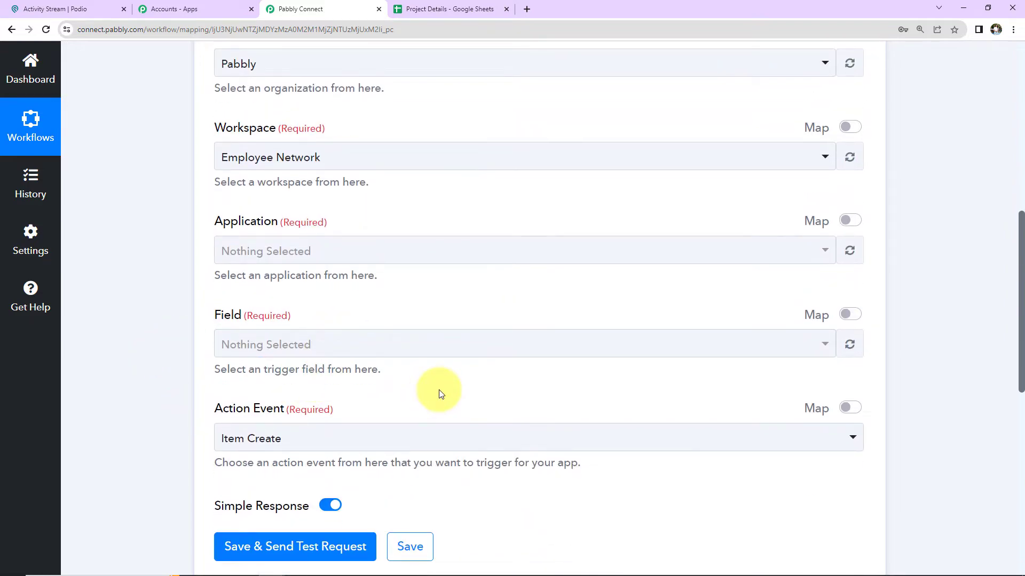
{"action": "scroll", "coordinate": [443, 389], "scroll_direction": "up", "scroll_amount": 6}
{"action": "scroll", "coordinate": [315, 354], "scroll_direction": "down", "scroll_amount": 2}
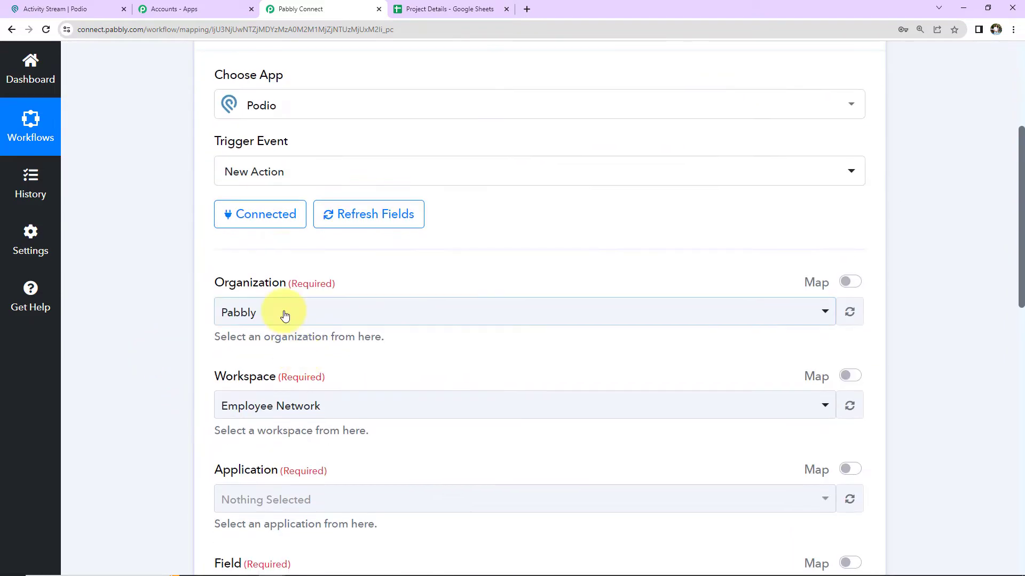
{"action": "left_click", "coordinate": [285, 316]}
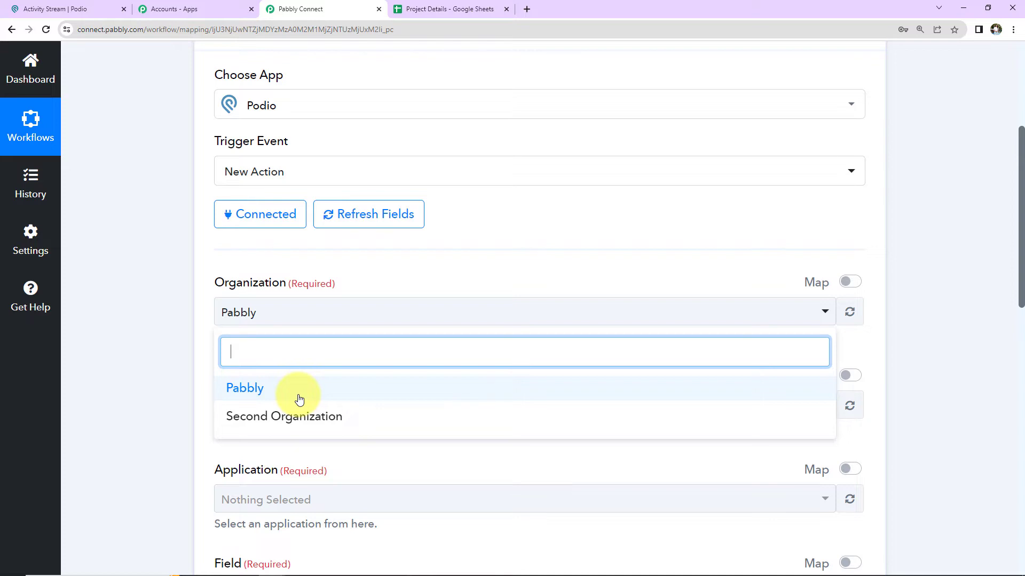
{"action": "left_click", "coordinate": [169, 326]}
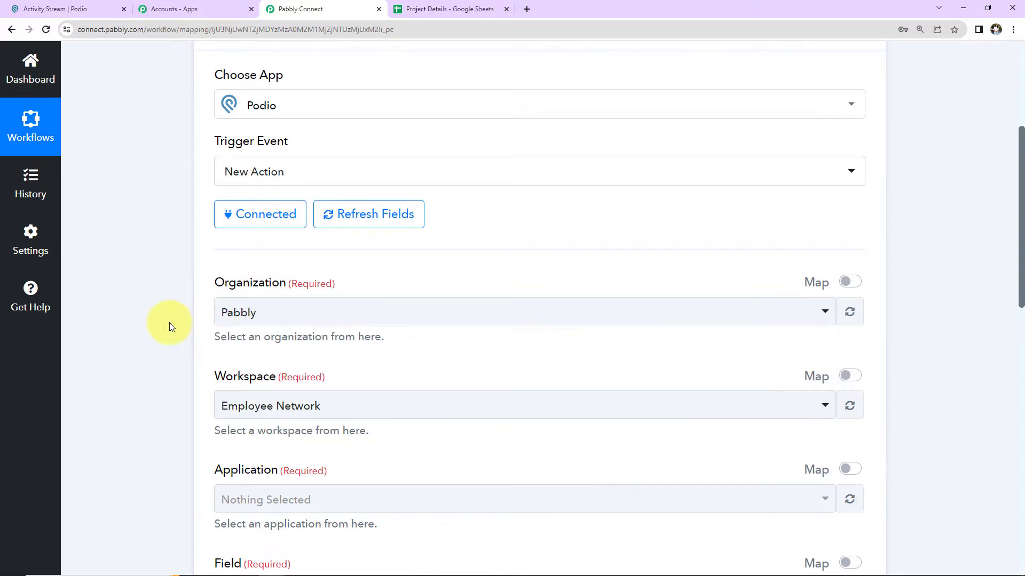
- Check the workspaces in Podio, then set the trigger's workspace to Project Management in Pabbly Connect
{"action": "scroll", "coordinate": [170, 326], "scroll_direction": "down", "scroll_amount": 2}
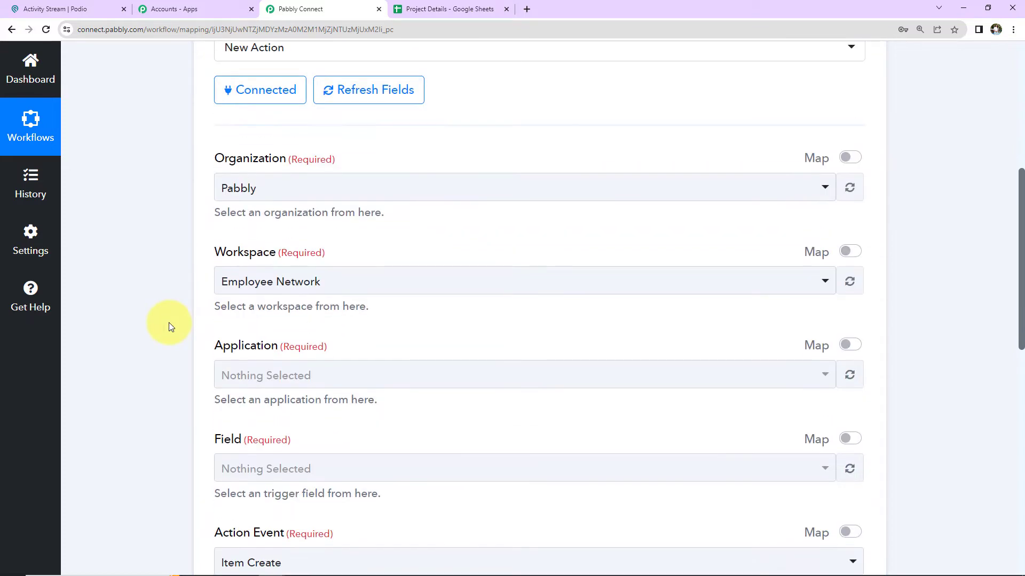
{"action": "left_click", "coordinate": [70, 11]}
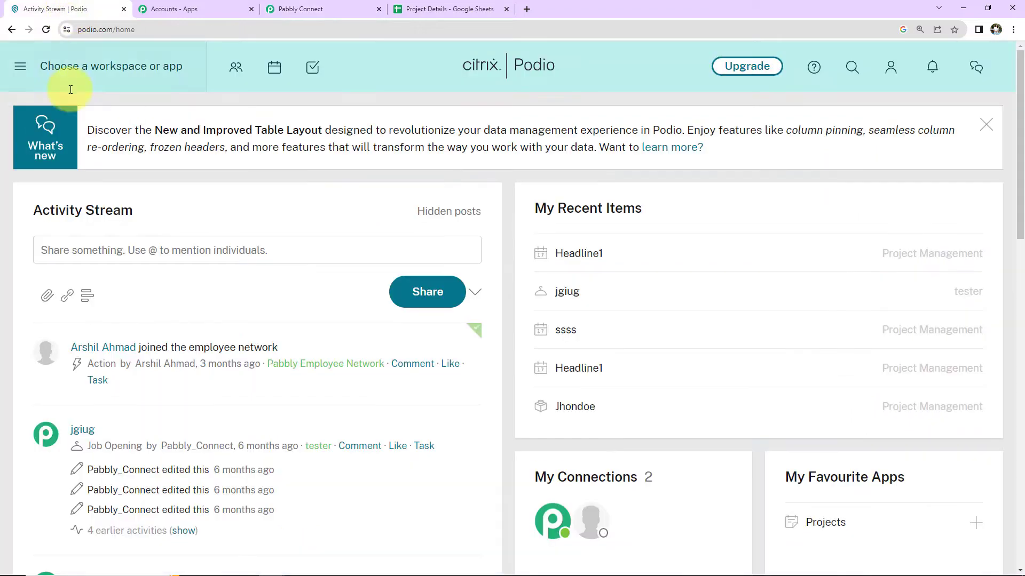
{"action": "left_click", "coordinate": [20, 66]}
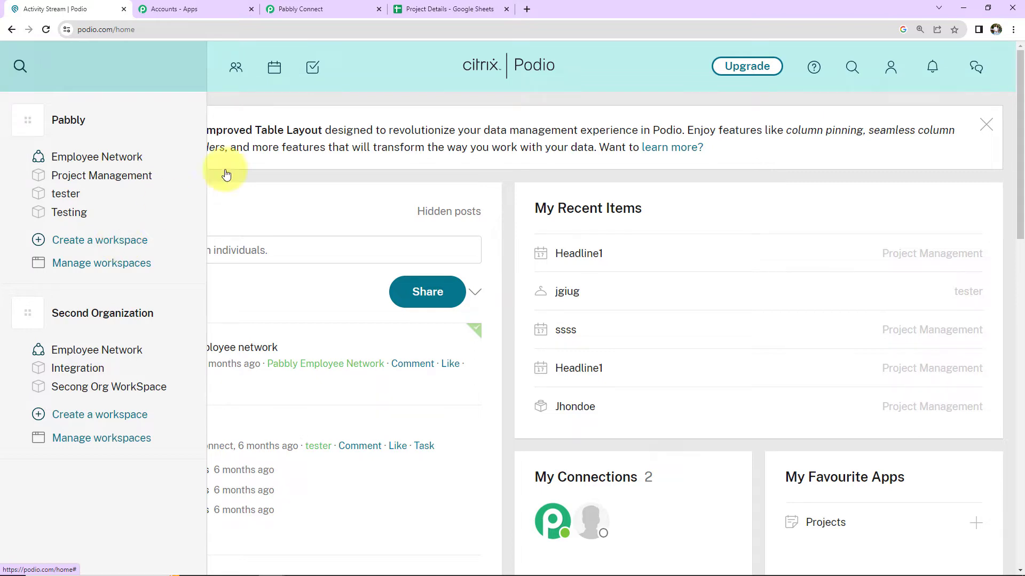
{"action": "left_click", "coordinate": [321, 9]}
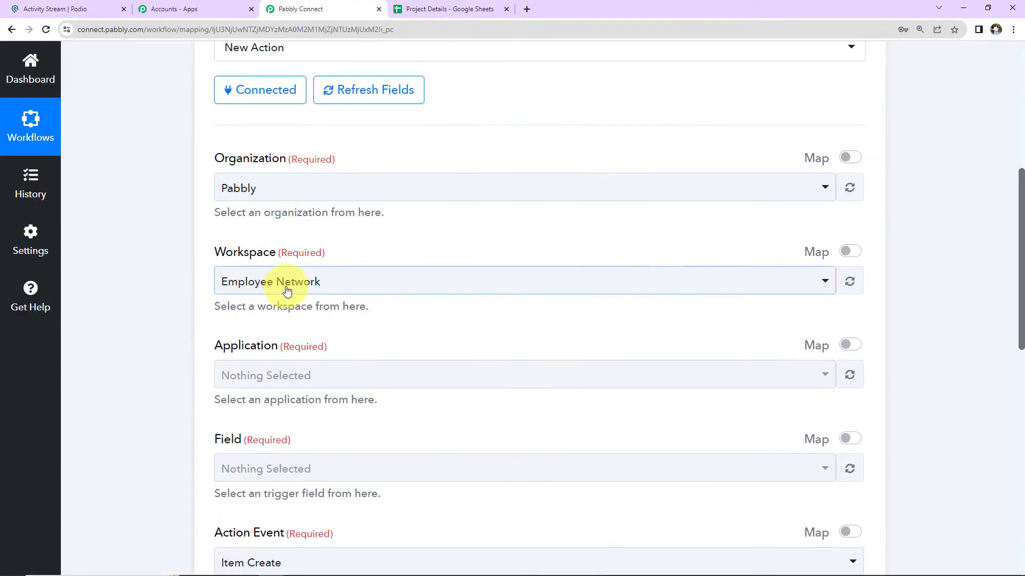
{"action": "left_click", "coordinate": [338, 285]}
{"action": "left_click", "coordinate": [274, 392]}
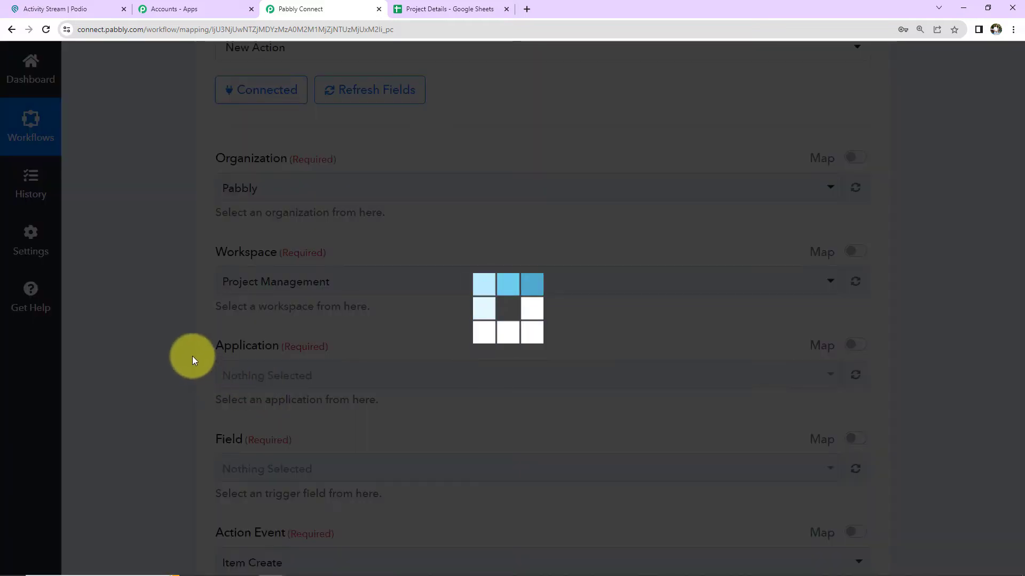
- Switch to Podio and examine the Project Management workspace's apps and the options for adding an app
{"action": "left_click", "coordinate": [91, 11]}
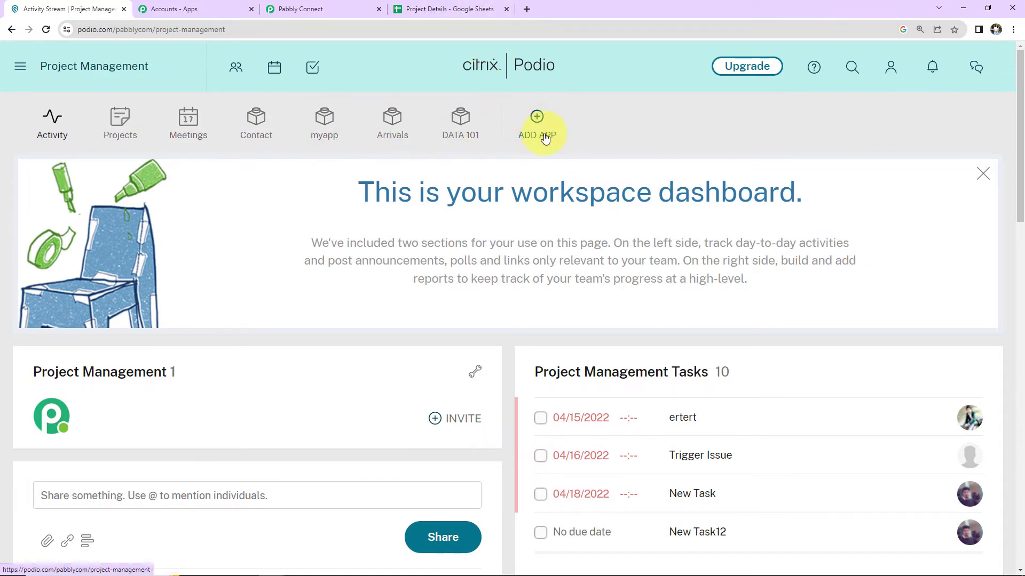
{"action": "left_click", "coordinate": [537, 117]}
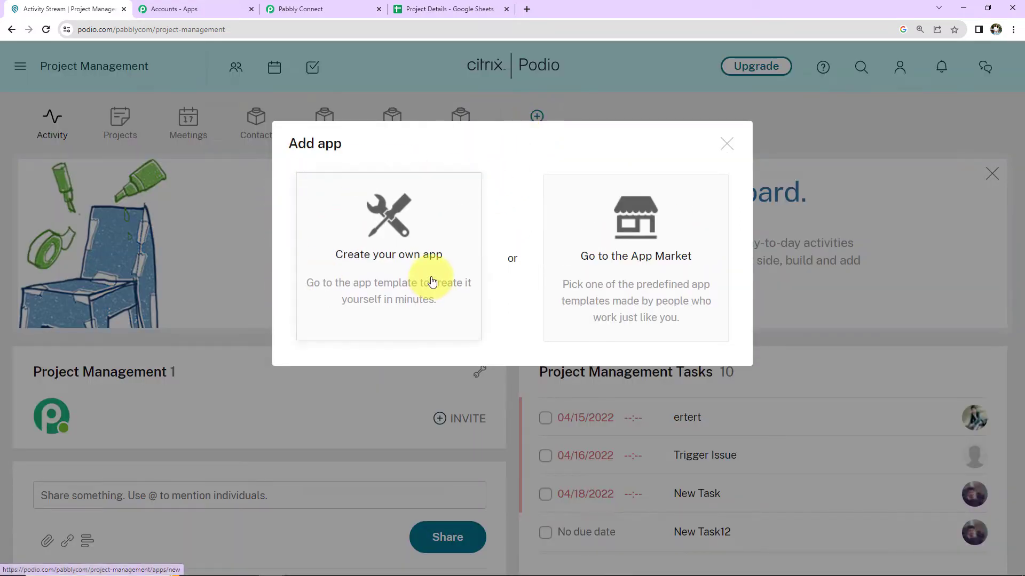
{"action": "left_click", "coordinate": [727, 145]}
- Return to Pabbly Connect and select Project as the trigger's application
{"action": "left_click", "coordinate": [301, 10]}
{"action": "scroll", "coordinate": [297, 320], "scroll_direction": "down", "scroll_amount": 1}
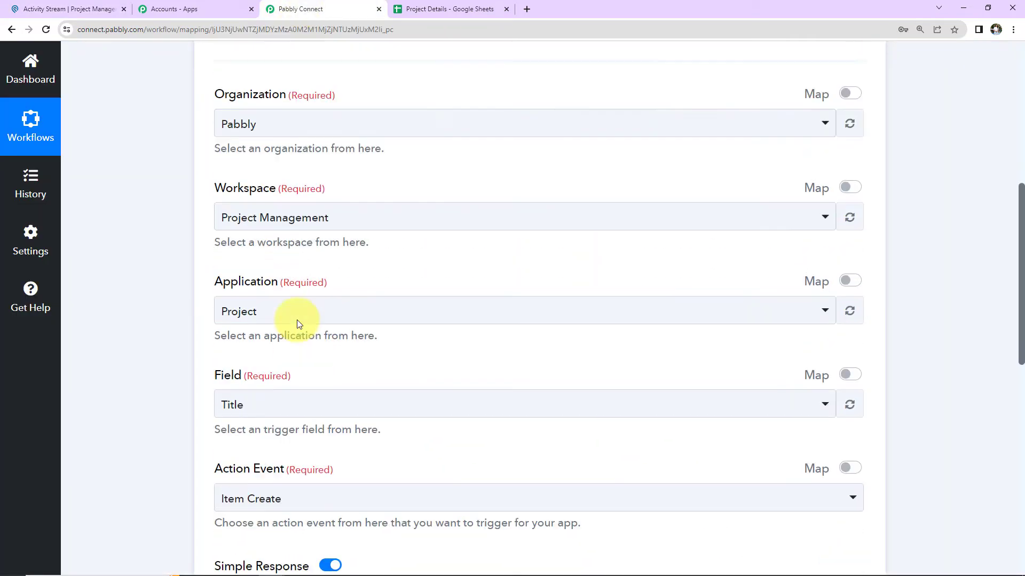
{"action": "scroll", "coordinate": [297, 324], "scroll_direction": "down", "scroll_amount": 1}
{"action": "left_click", "coordinate": [293, 258]}
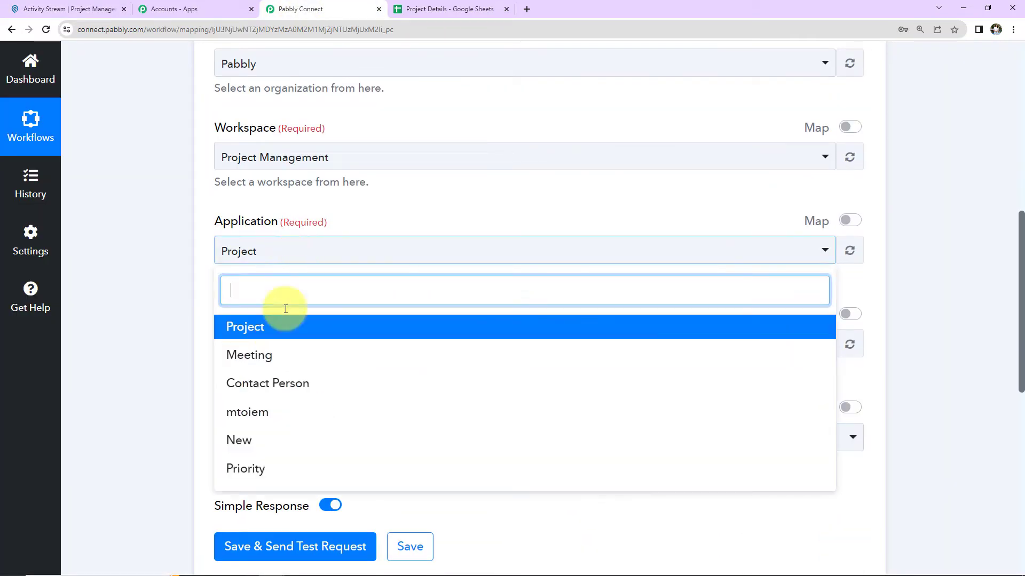
{"action": "left_click", "coordinate": [263, 329]}
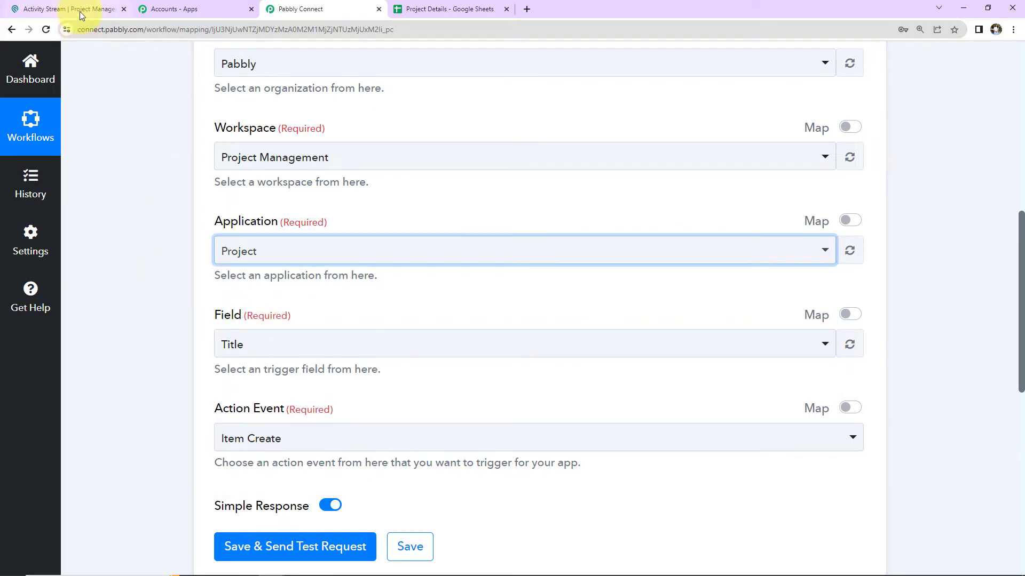
- Check the trigger field options against a new project form in Podio's Projects app, then set the trigger's field to Deadline in Pabbly Connect
{"action": "left_click", "coordinate": [296, 352]}
{"action": "scroll", "coordinate": [149, 439], "scroll_direction": "down", "scroll_amount": 2}
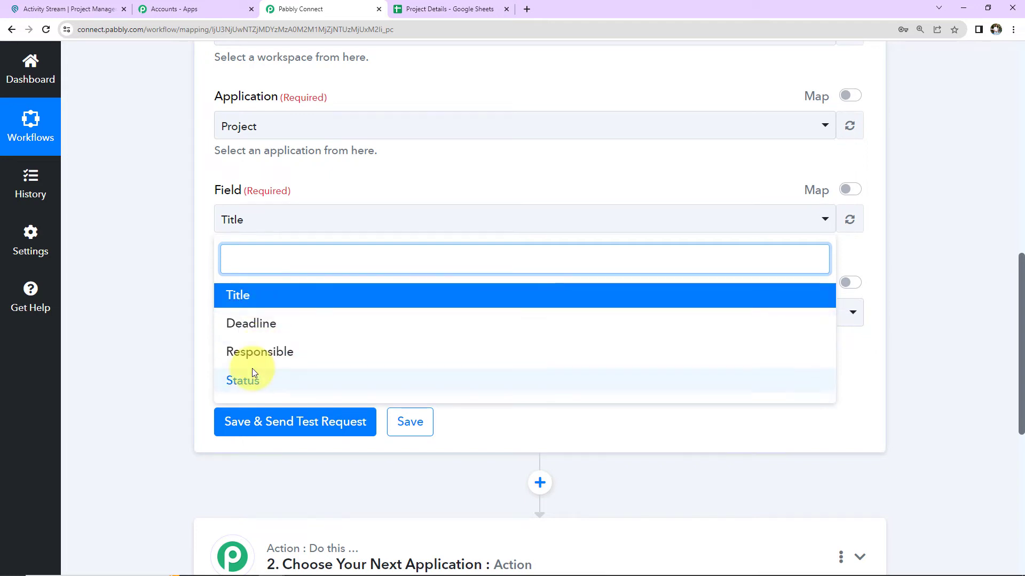
{"action": "left_click", "coordinate": [75, 9]}
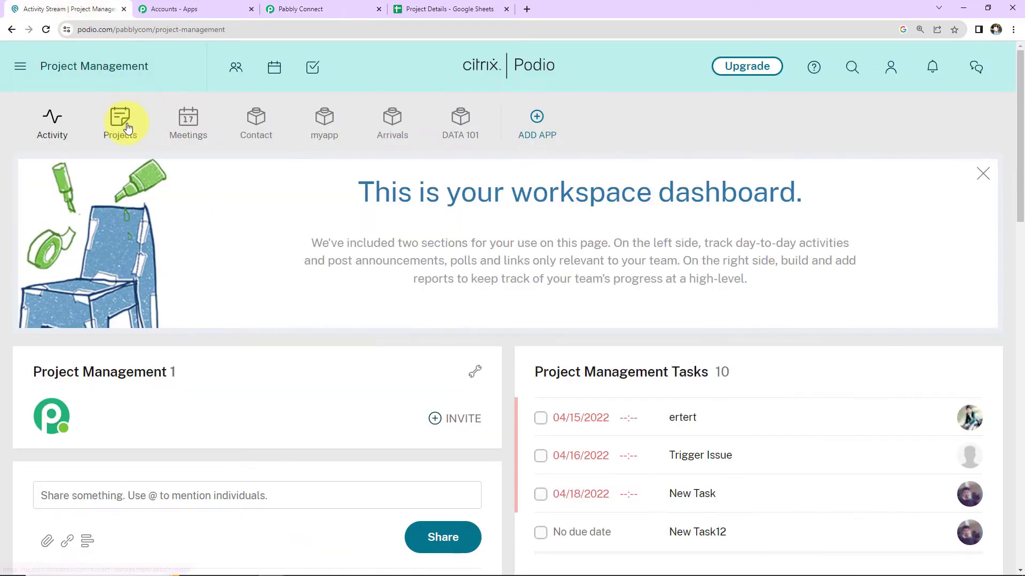
{"action": "left_click", "coordinate": [128, 128]}
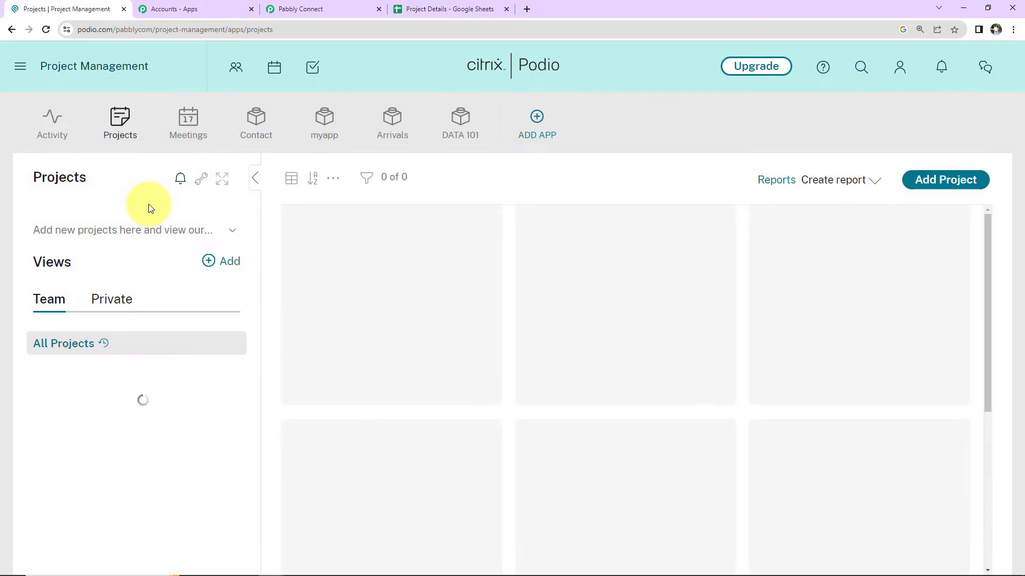
{"action": "left_click", "coordinate": [958, 182]}
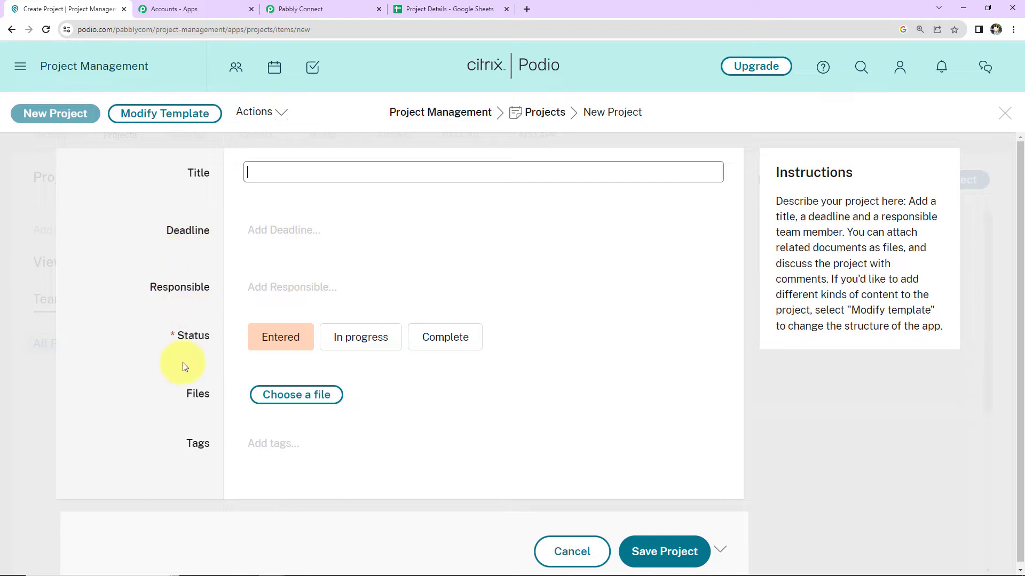
{"action": "left_click", "coordinate": [313, 7]}
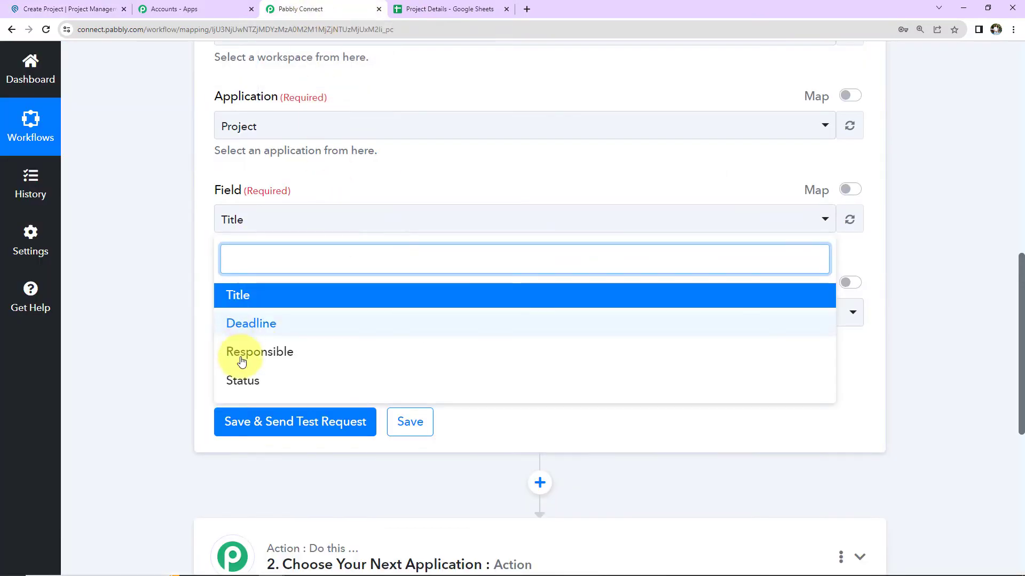
{"action": "left_click", "coordinate": [245, 333]}
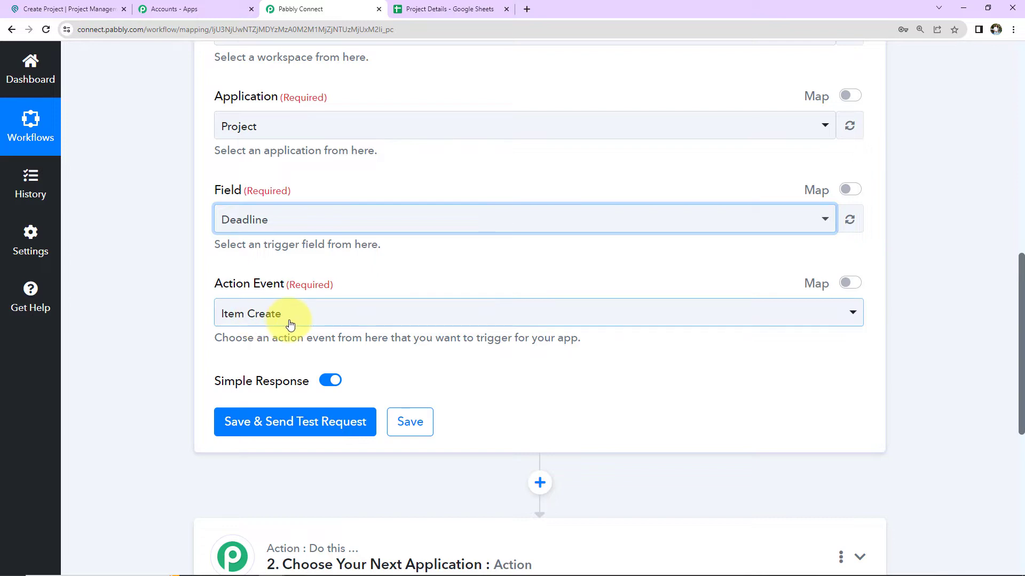
- Choose Item Create as the trigger's action event, then save the trigger and send a test request
{"action": "left_click", "coordinate": [305, 315]}
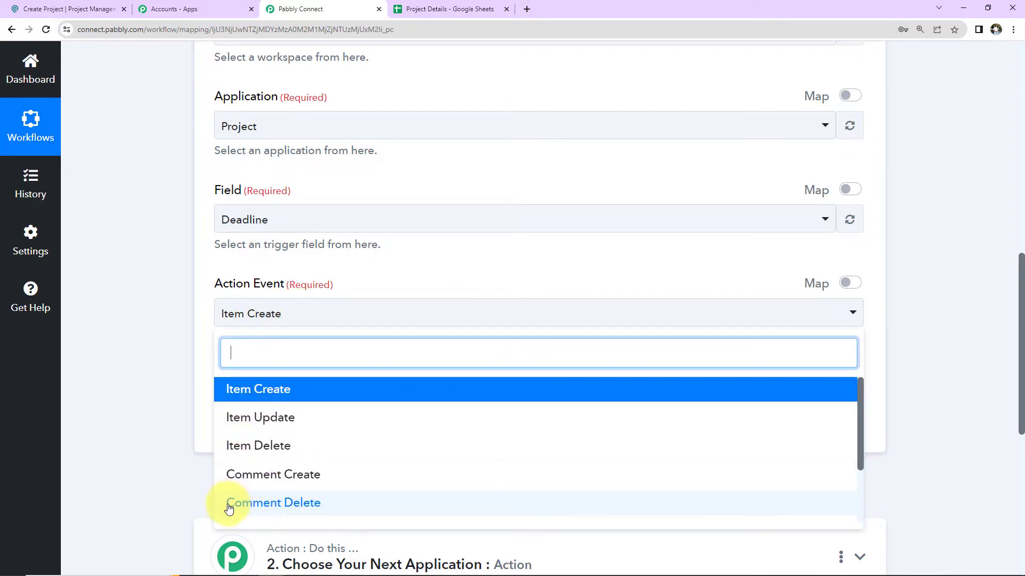
{"action": "left_click", "coordinate": [246, 394]}
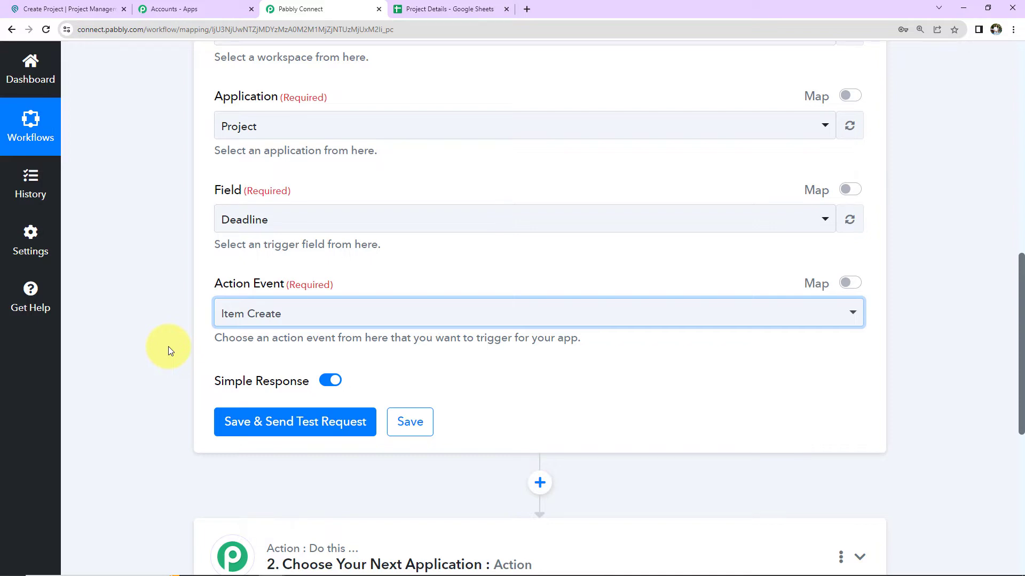
{"action": "left_click", "coordinate": [291, 424]}
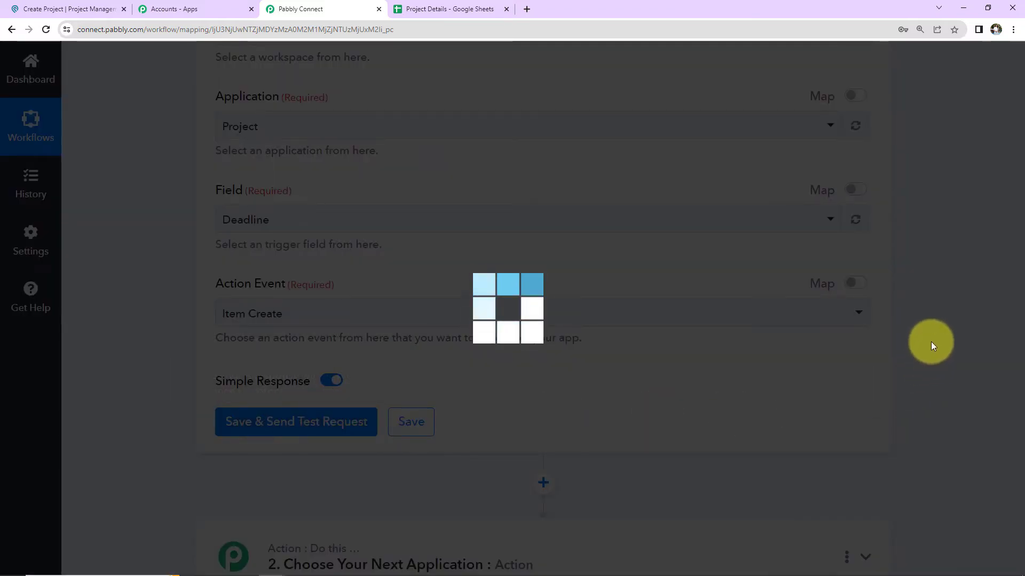
{"action": "scroll", "coordinate": [613, 438], "scroll_direction": "down", "scroll_amount": 2}
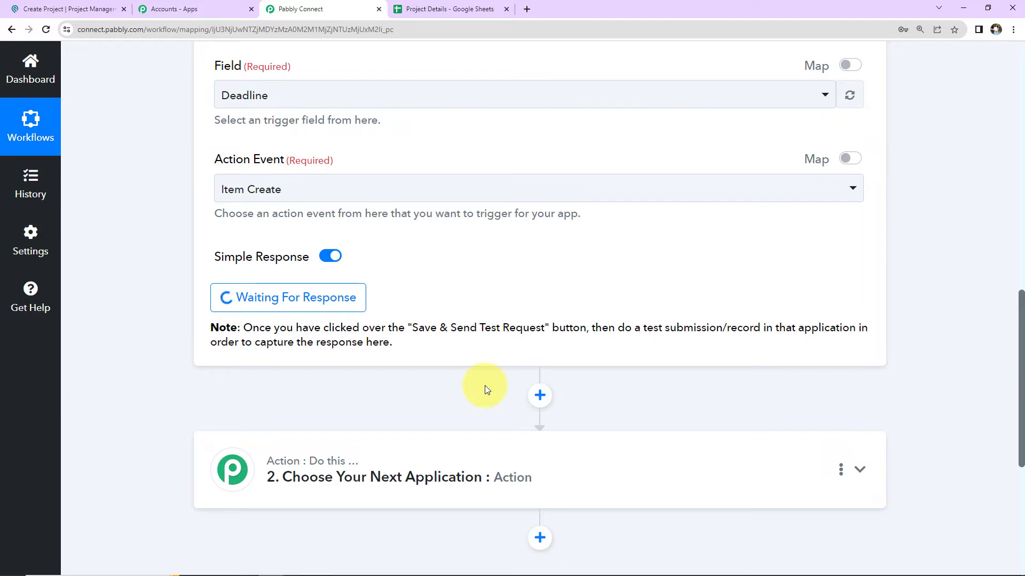
- Switch to Podio and give the new project the title Project 123 and a deadline of 08/04/2023 at 12:00 PM
{"action": "left_click", "coordinate": [86, 12]}
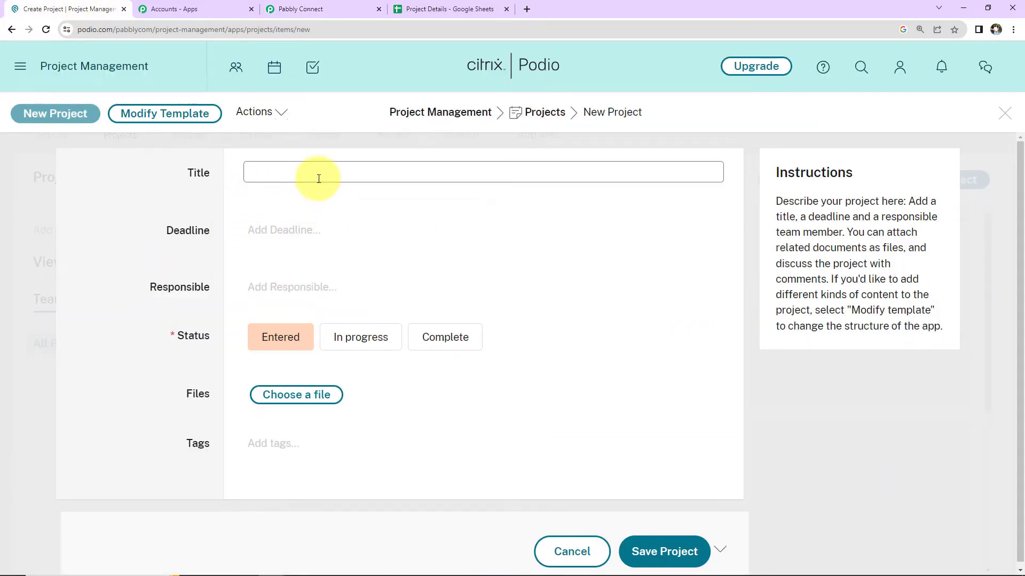
{"action": "type", "text": "Project 123"}
{"action": "left_click", "coordinate": [313, 226]}
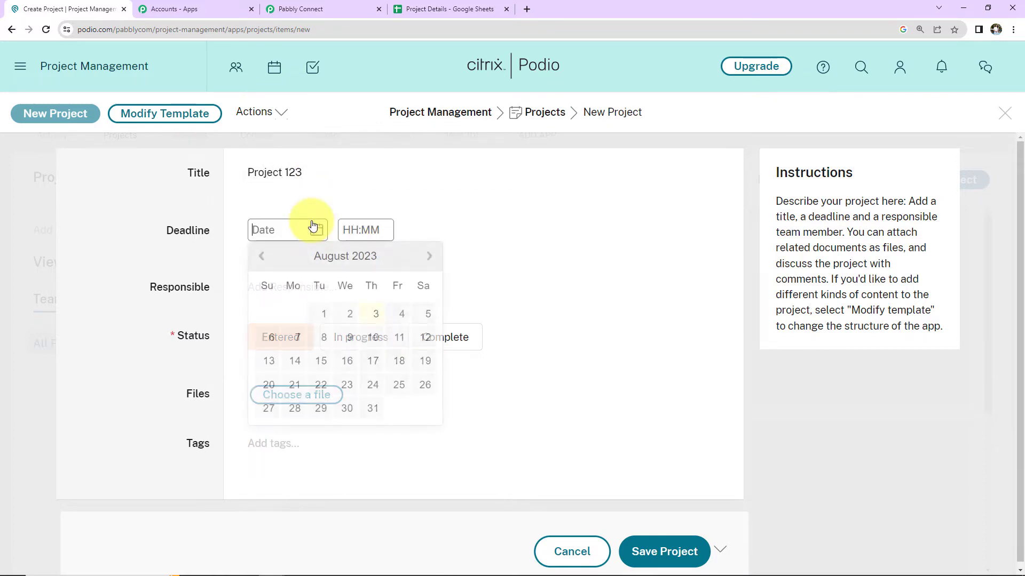
{"action": "left_click", "coordinate": [403, 319]}
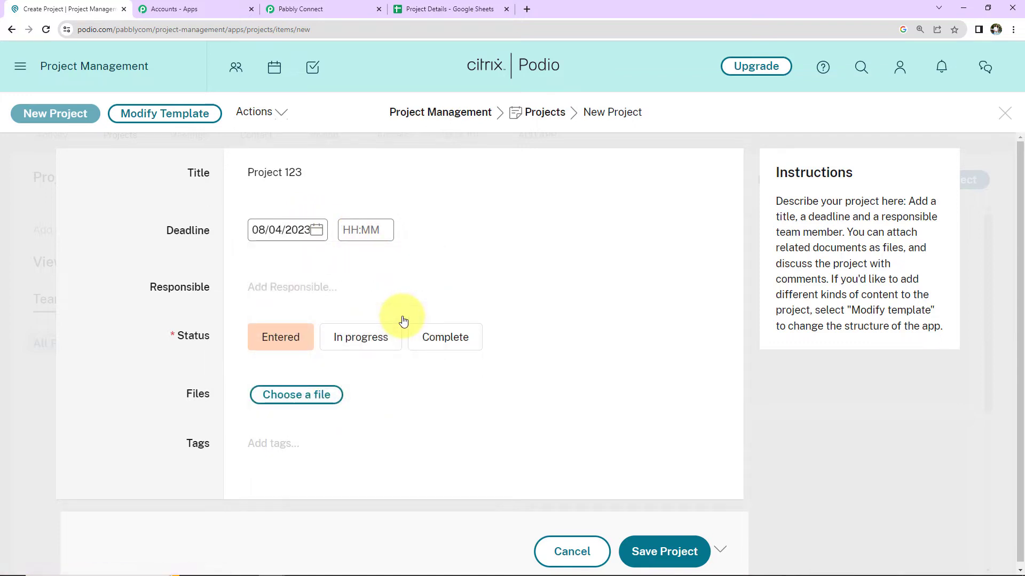
{"action": "type", "text": "12:00 PM"}
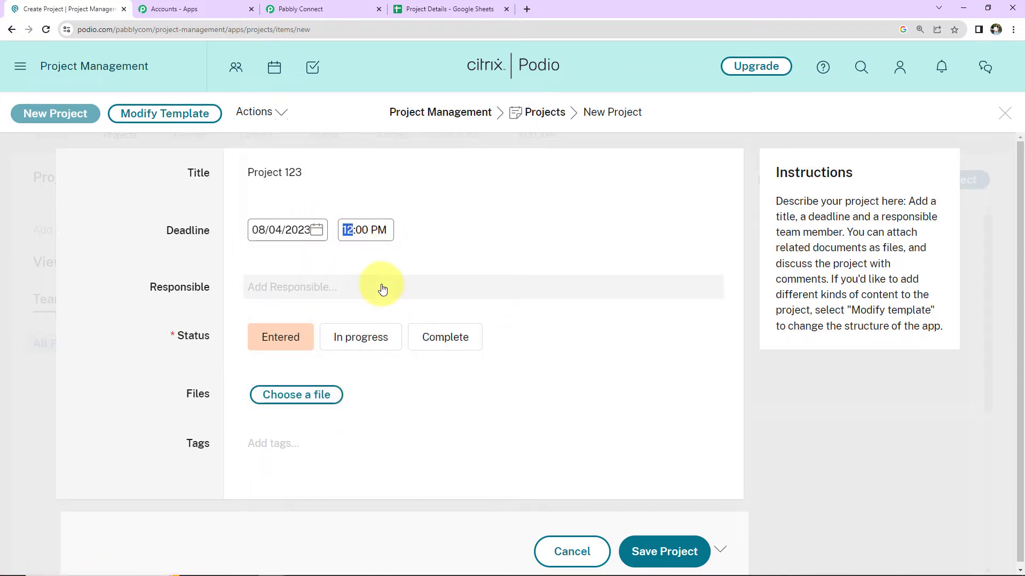
- Make Pabbly_Connect responsible for the project, add the tag New Project, and save the project
{"action": "left_click", "coordinate": [328, 290]}
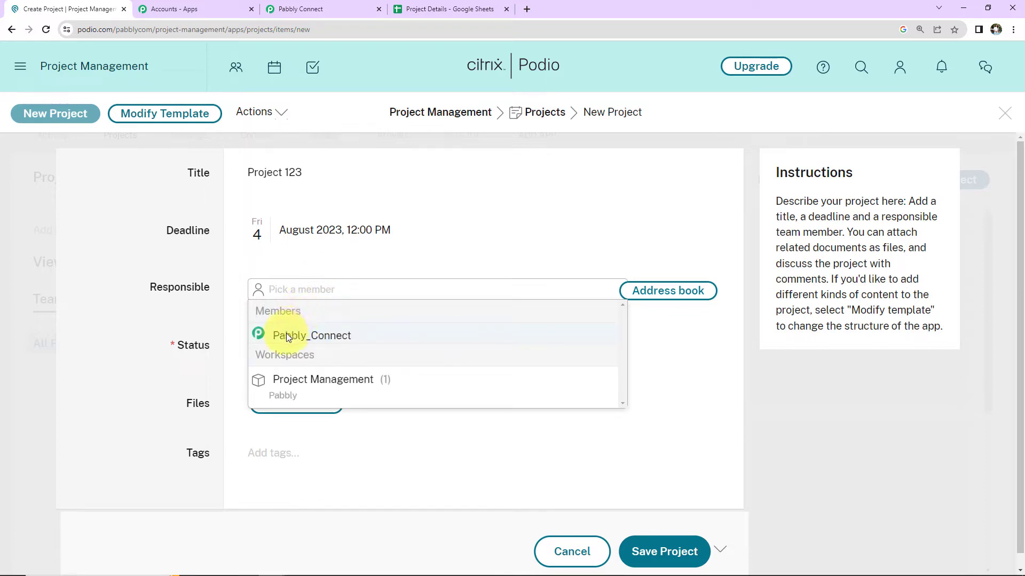
{"action": "left_click", "coordinate": [303, 335]}
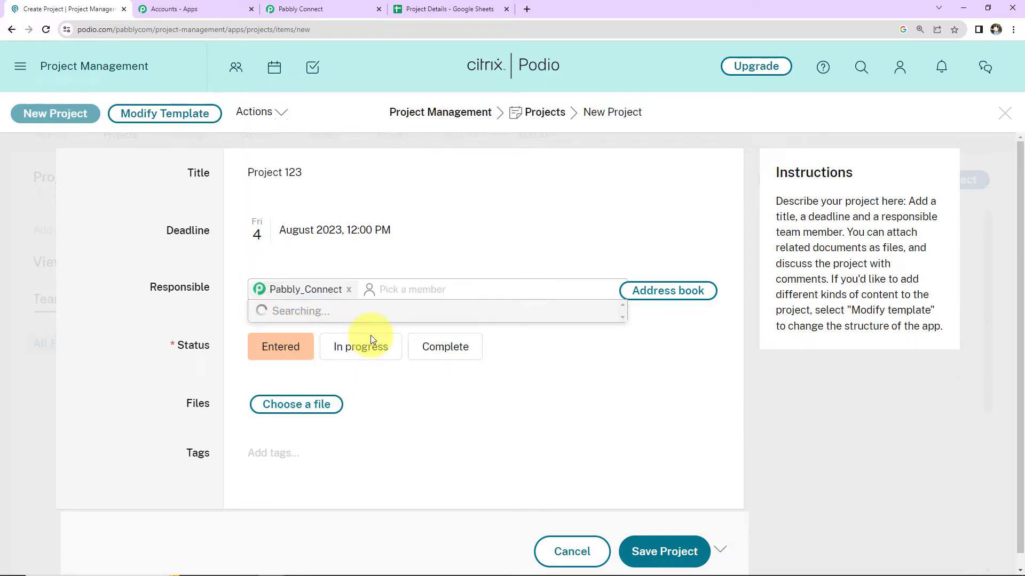
{"action": "left_click", "coordinate": [398, 414]}
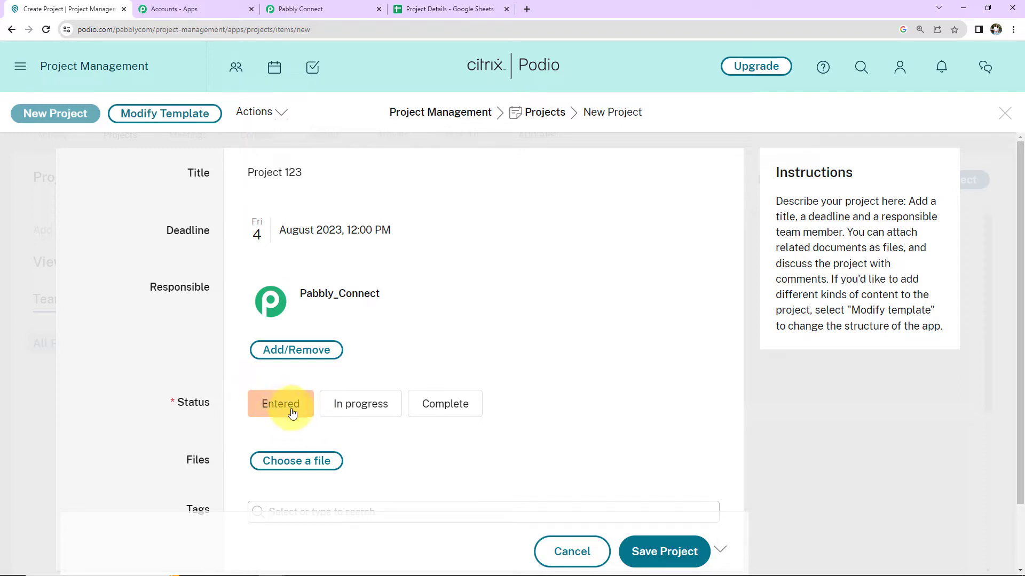
{"action": "scroll", "coordinate": [469, 358], "scroll_direction": "down", "scroll_amount": 1}
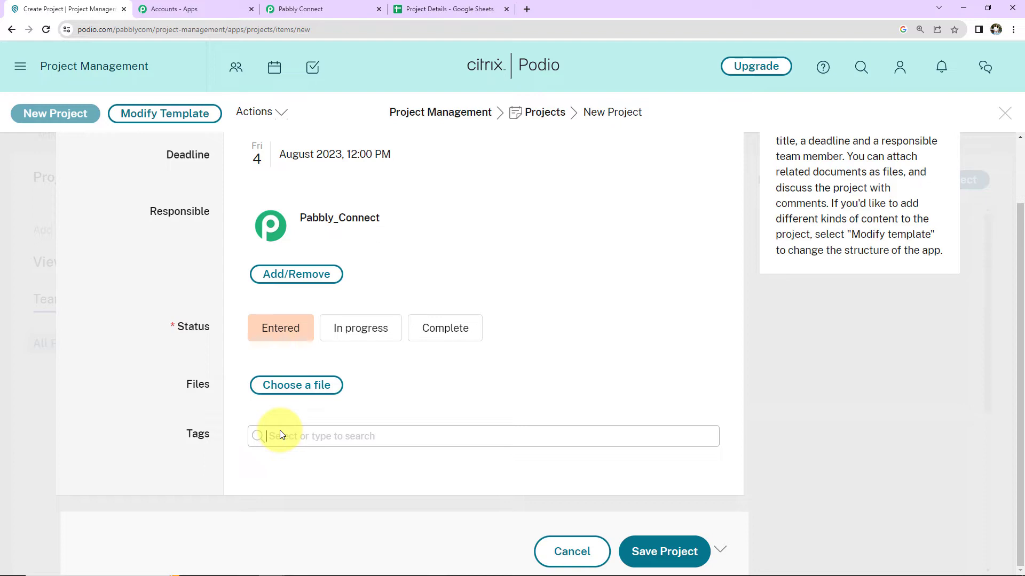
{"action": "type", "text": "New Project"}
{"action": "left_click", "coordinate": [661, 551]}
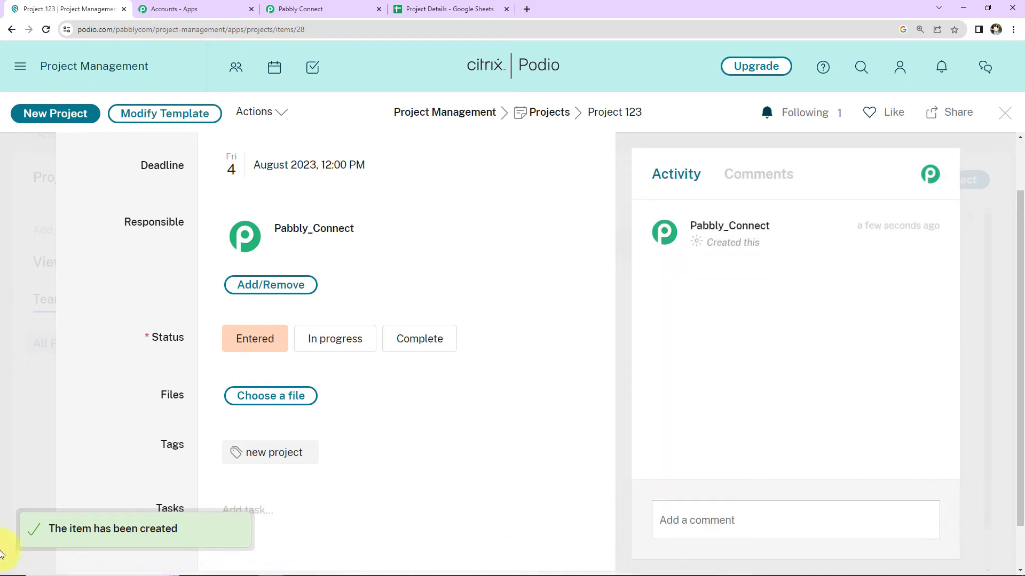
- Return to Pabbly Connect, check the captured trigger response, and choose Podio as the app for the second workflow step
{"action": "left_click", "coordinate": [312, 12]}
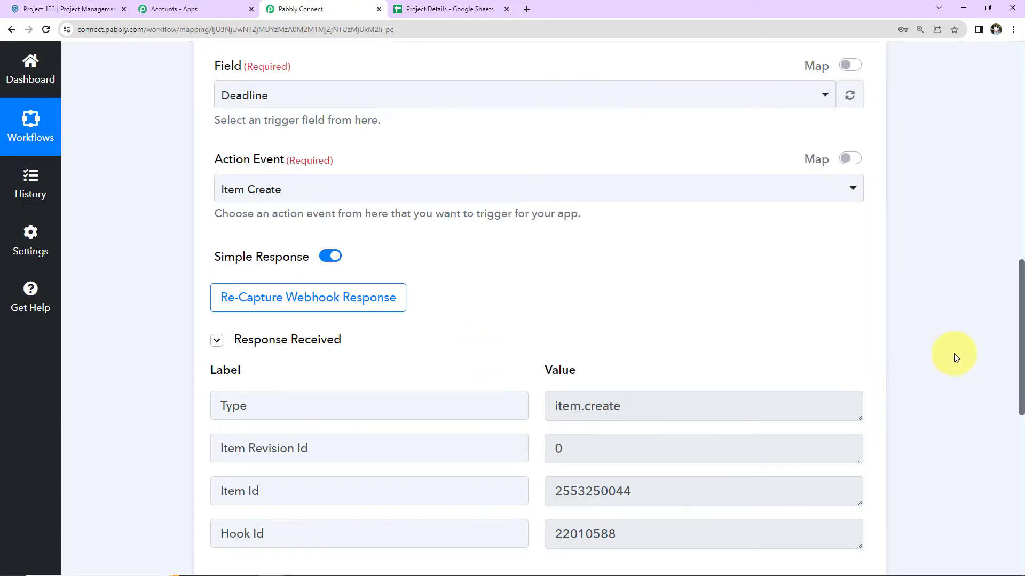
{"action": "scroll", "coordinate": [953, 354], "scroll_direction": "down", "scroll_amount": 2}
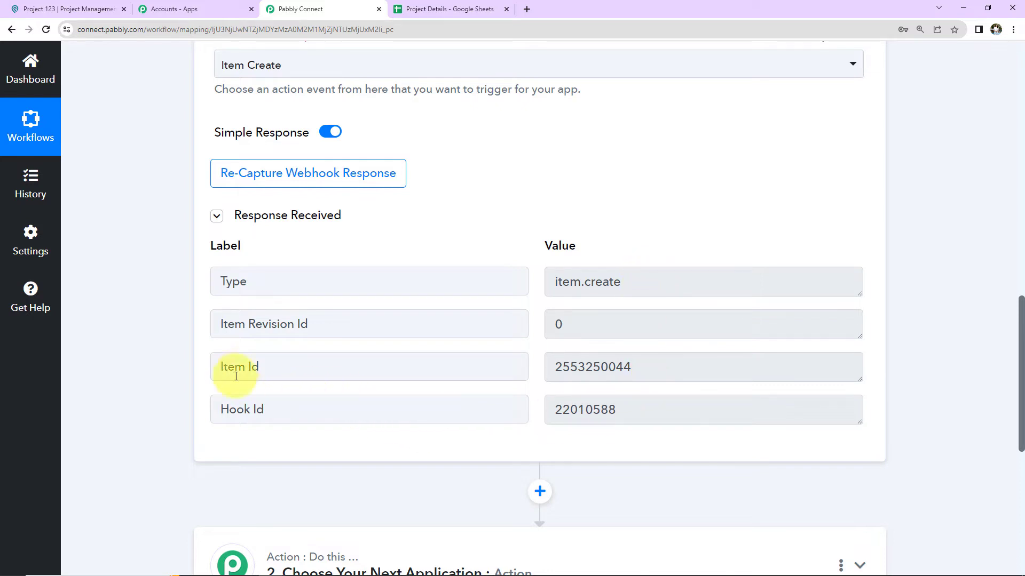
{"action": "scroll", "coordinate": [414, 368], "scroll_direction": "down", "scroll_amount": 5}
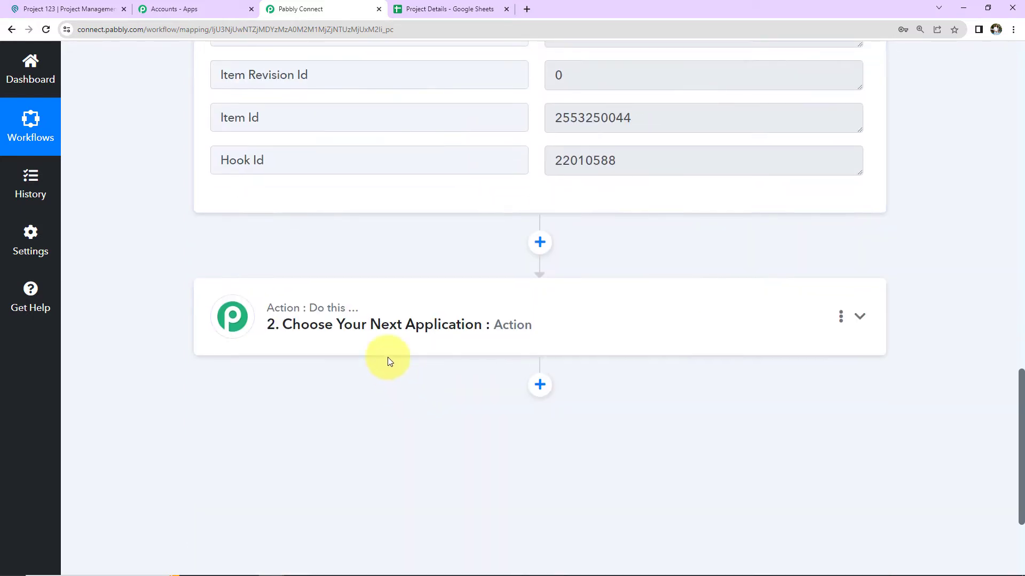
{"action": "left_click", "coordinate": [397, 307]}
{"action": "left_click", "coordinate": [343, 413]}
{"action": "type", "text": "podio"}
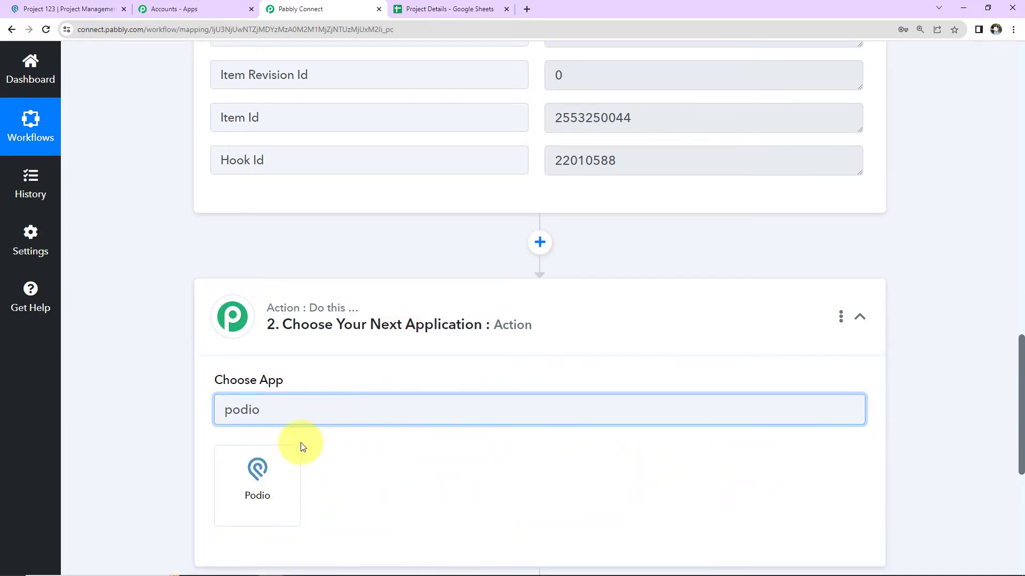
{"action": "left_click", "coordinate": [263, 487]}
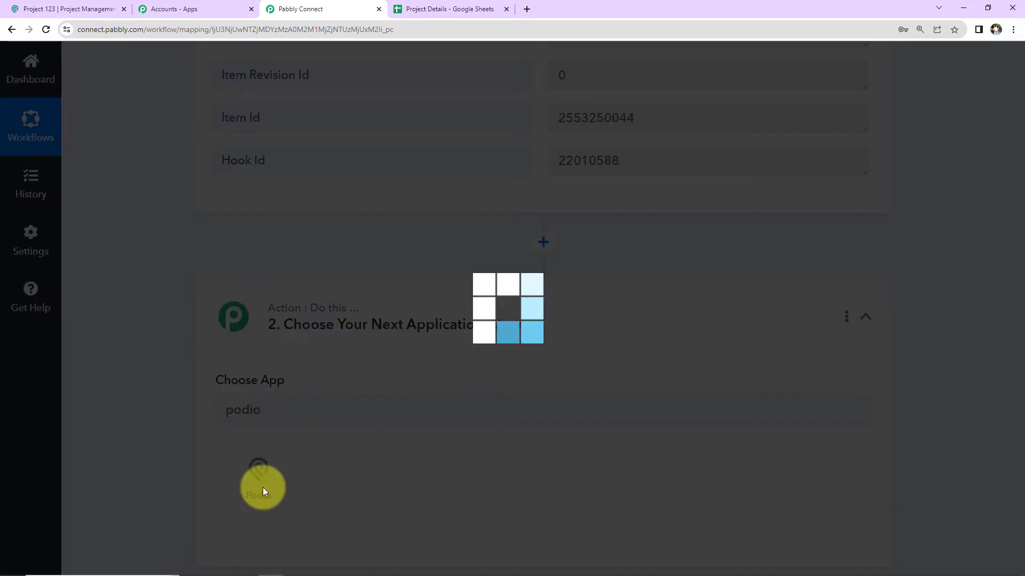
- Set the Podio action event to Get Item Details and connect it through the existing connection Podio #3
{"action": "scroll", "coordinate": [315, 453], "scroll_direction": "down", "scroll_amount": 5}
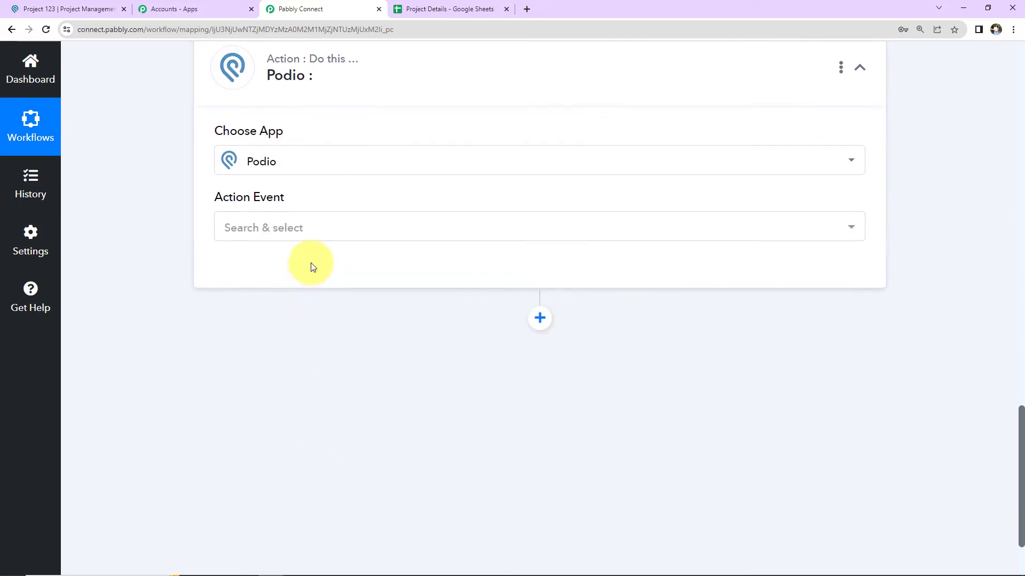
{"action": "left_click", "coordinate": [322, 235]}
{"action": "scroll", "coordinate": [335, 303], "scroll_direction": "down", "scroll_amount": 6}
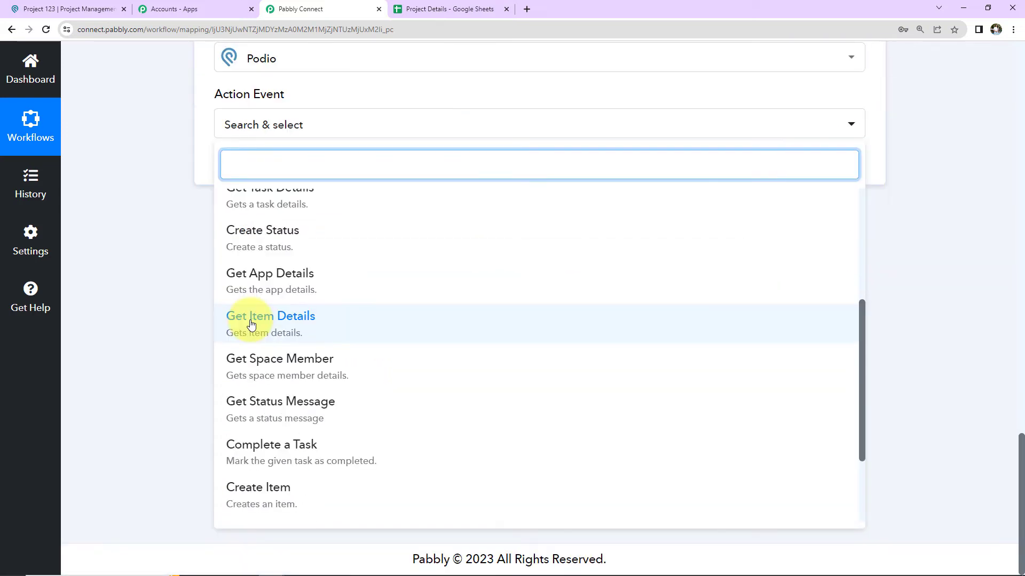
{"action": "left_click", "coordinate": [296, 321]}
{"action": "left_click", "coordinate": [273, 176]}
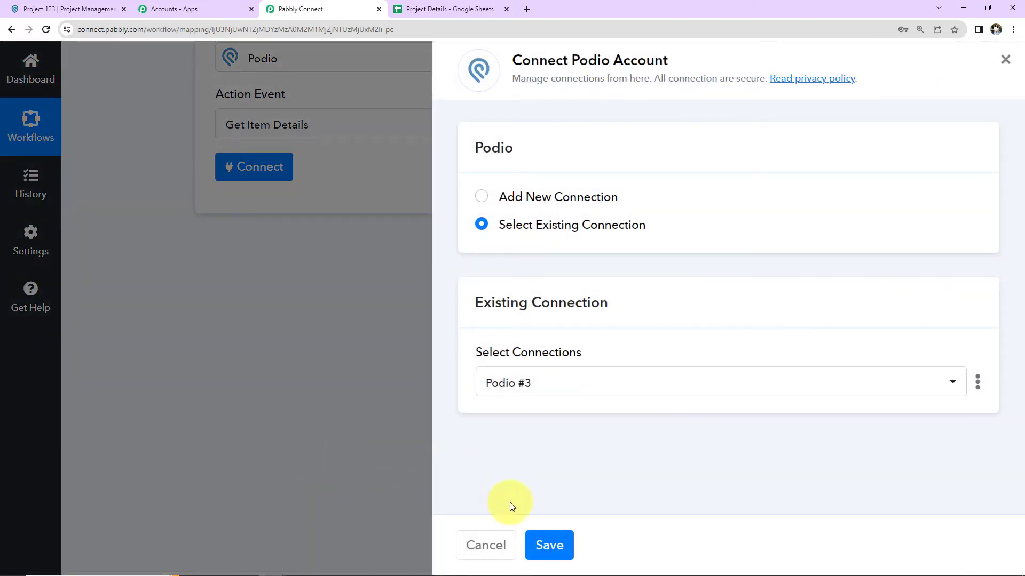
{"action": "left_click", "coordinate": [549, 545]}
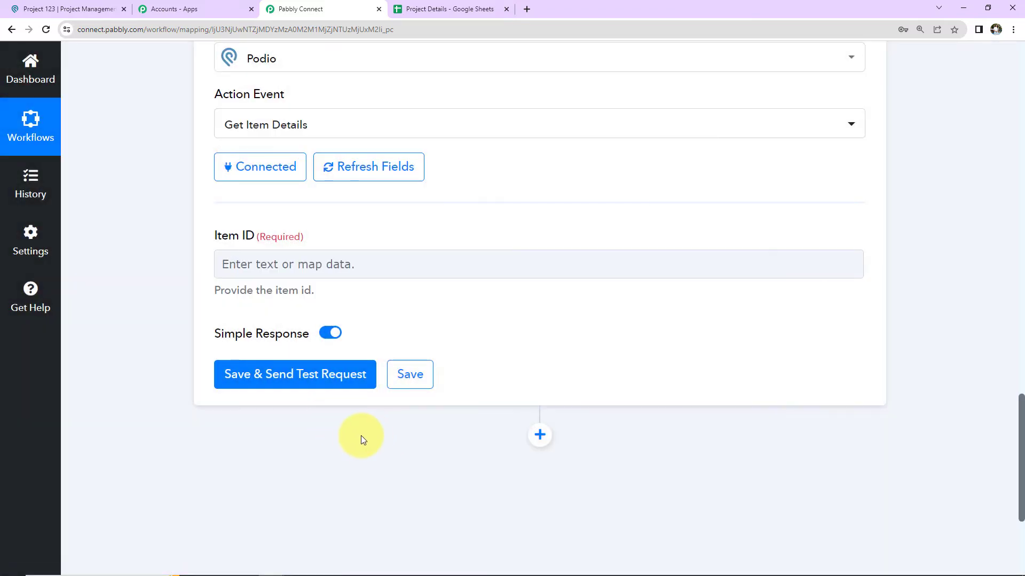
- Map the action's Item ID to the Item Id from the Podio trigger, then save and send a test request
{"action": "left_click", "coordinate": [330, 259]}
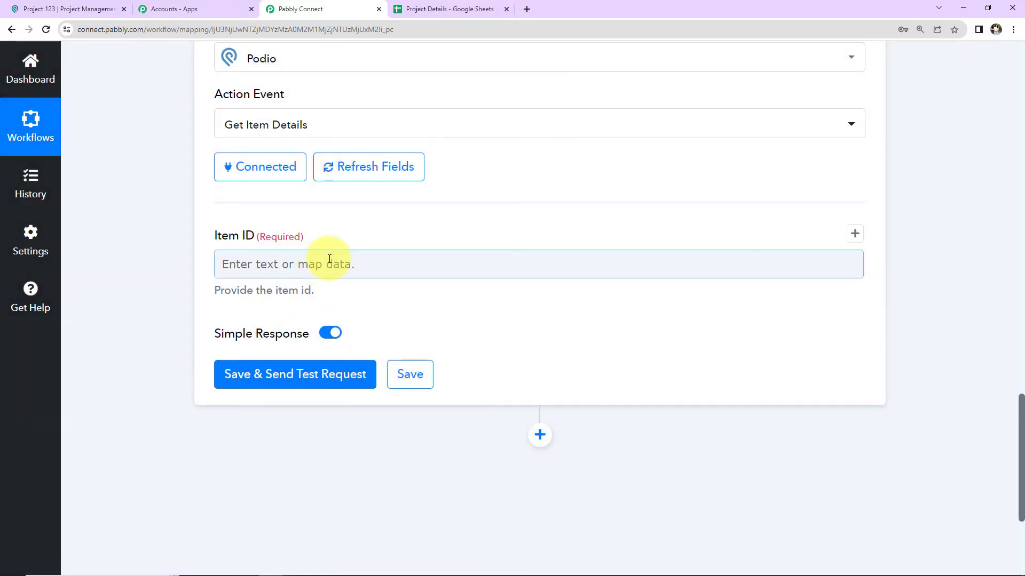
{"action": "left_click", "coordinate": [329, 260]}
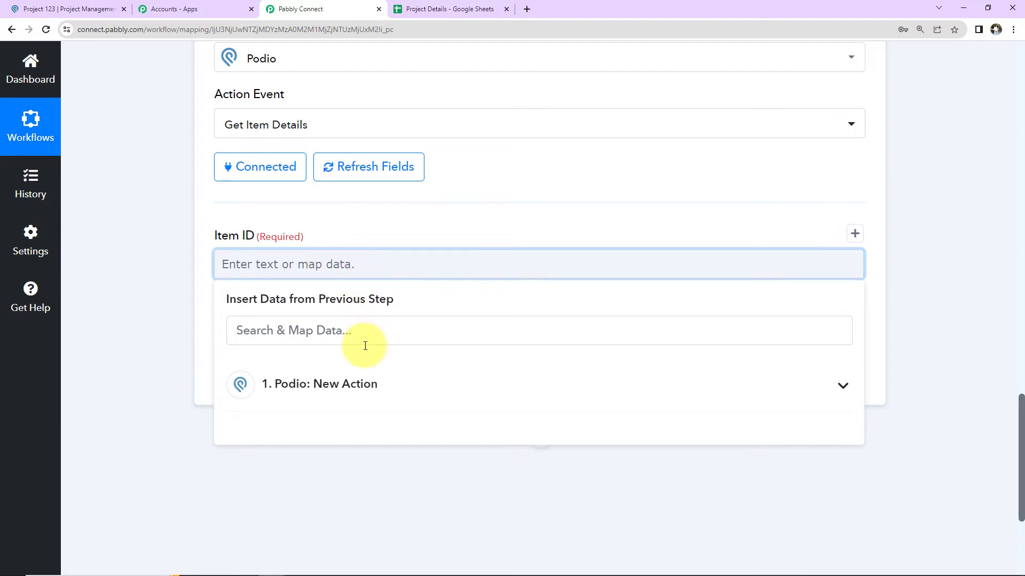
{"action": "left_click", "coordinate": [315, 384]}
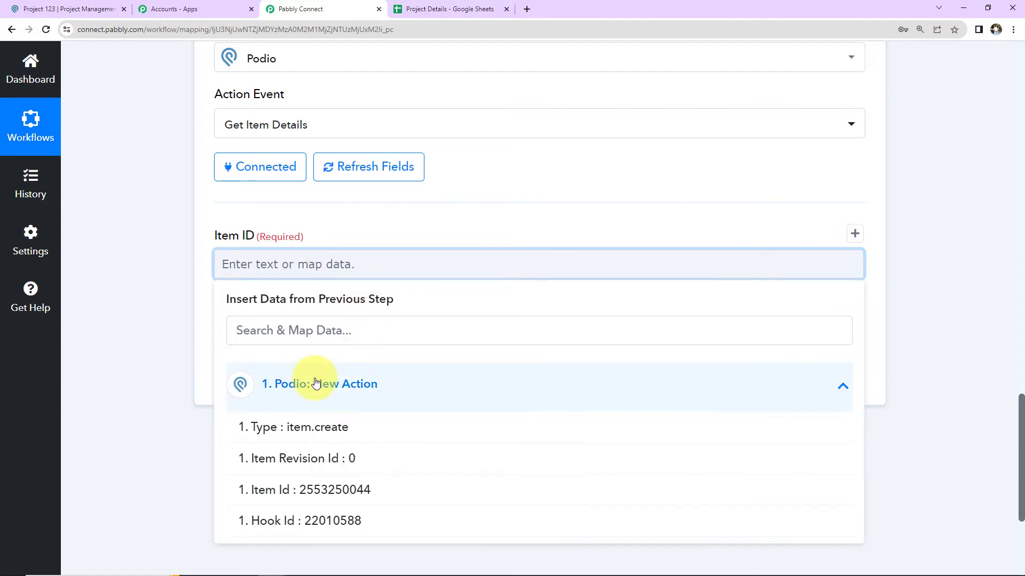
{"action": "left_click", "coordinate": [297, 489]}
{"action": "left_click", "coordinate": [182, 315]}
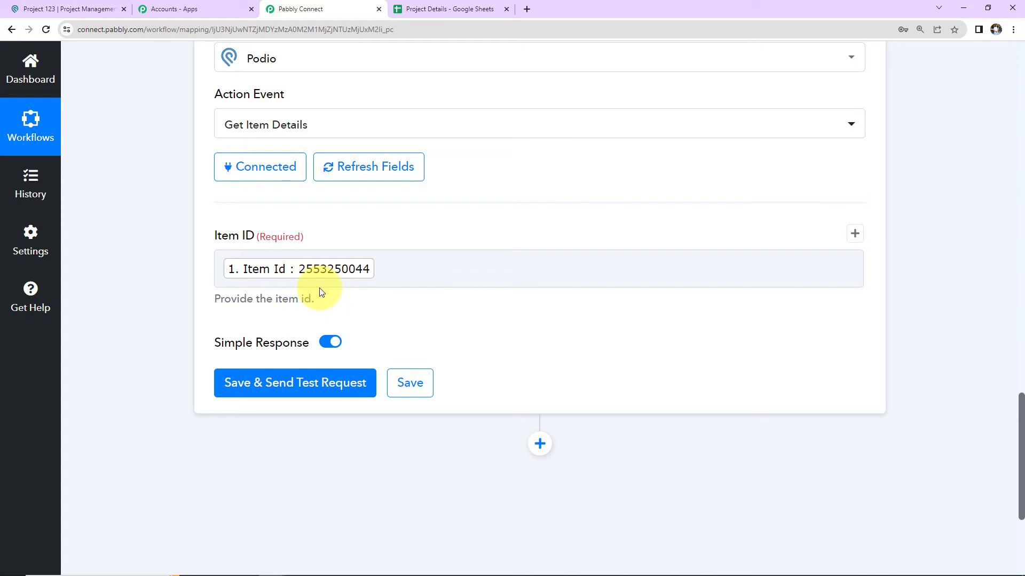
{"action": "left_click", "coordinate": [302, 382]}
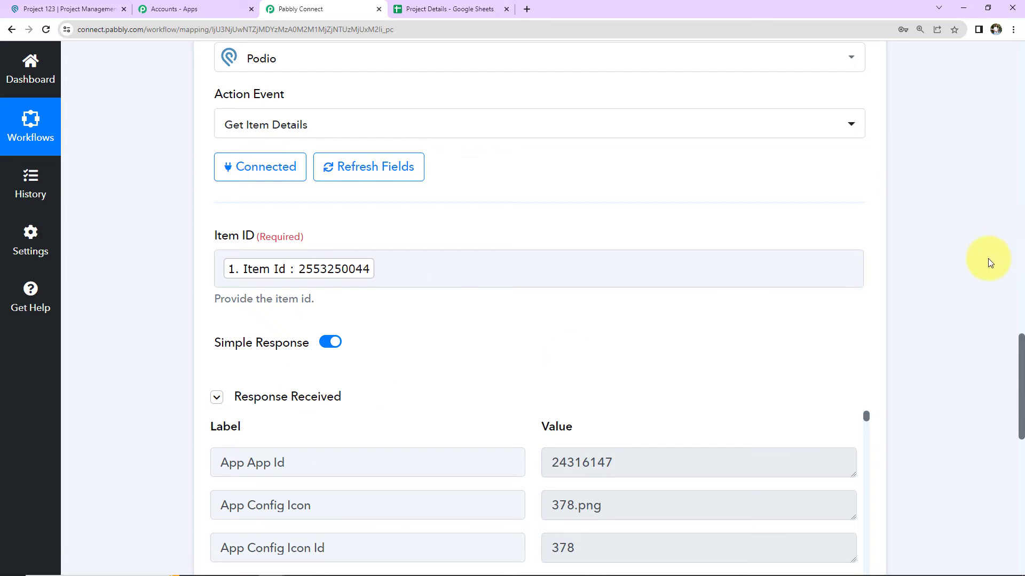
- Examine the app settings and creator details in the response received from Get Item Details
{"action": "scroll", "coordinate": [977, 263], "scroll_direction": "down", "scroll_amount": 2}
{"action": "scroll", "coordinate": [977, 262], "scroll_direction": "down", "scroll_amount": 2}
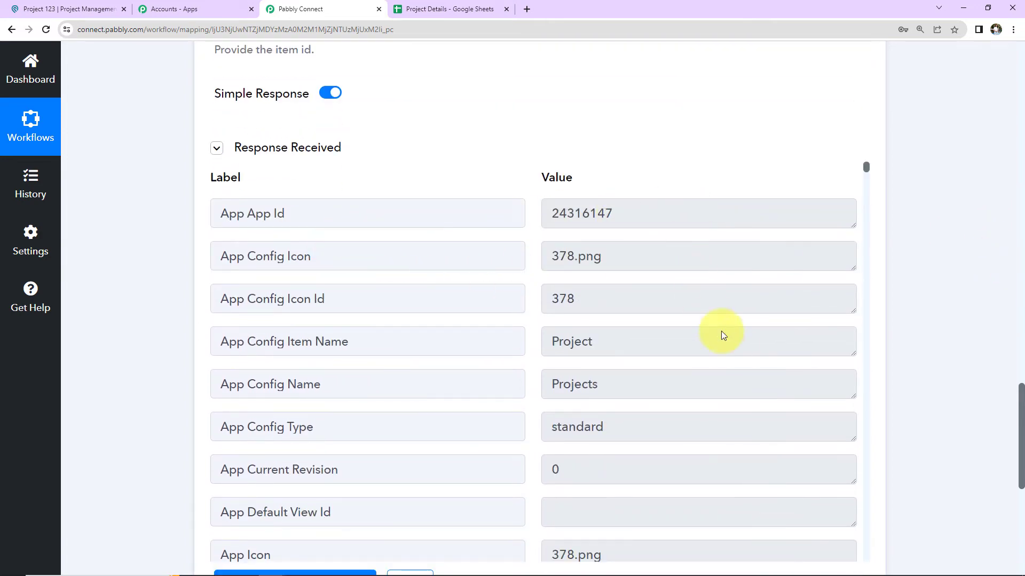
{"action": "scroll", "coordinate": [735, 351], "scroll_direction": "down", "scroll_amount": 2}
{"action": "left_click_drag", "start_coordinate": [611, 219], "coordinate": [444, 223]}
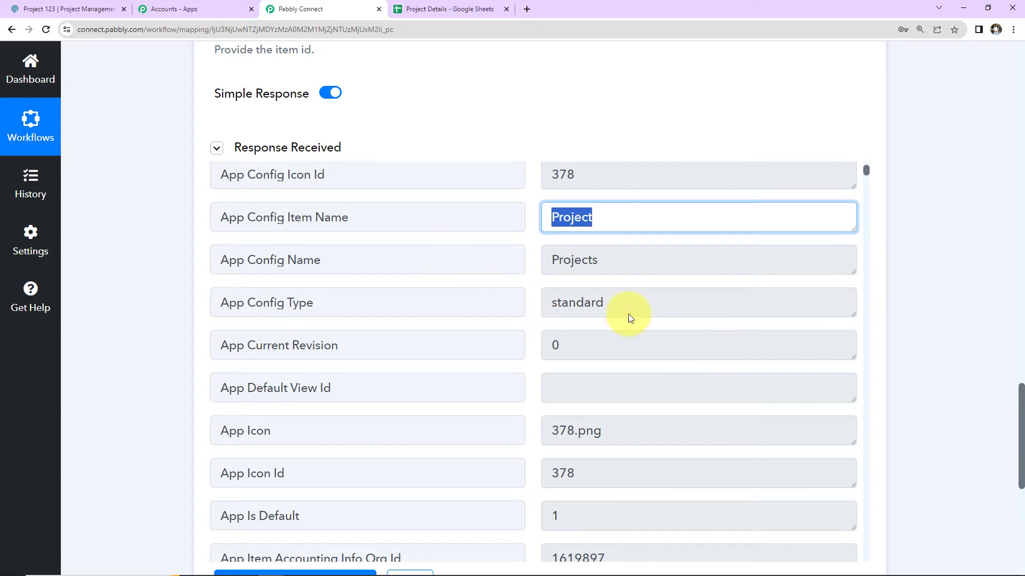
{"action": "left_click", "coordinate": [610, 286]}
{"action": "scroll", "coordinate": [658, 350], "scroll_direction": "down", "scroll_amount": 8}
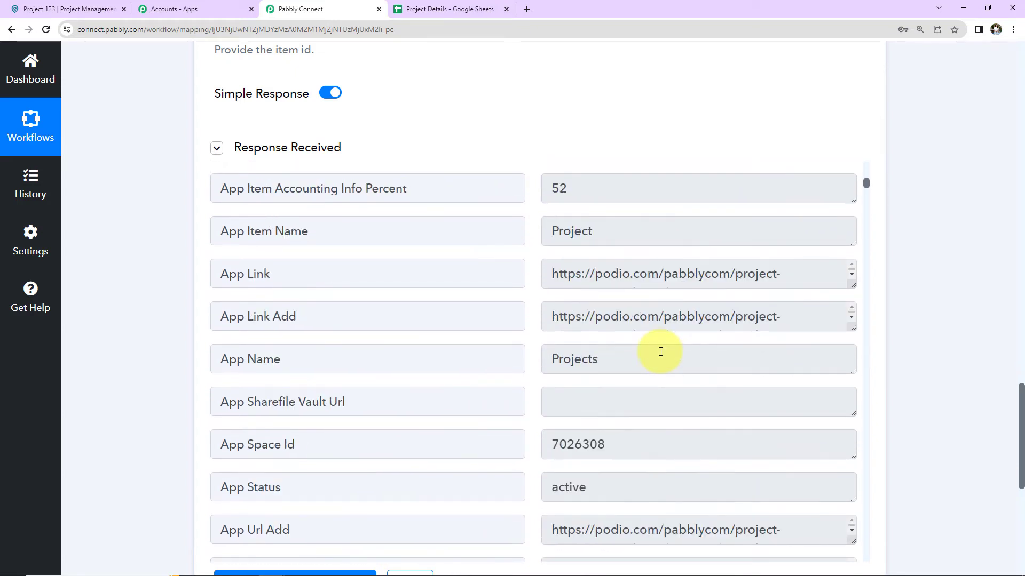
{"action": "scroll", "coordinate": [660, 352], "scroll_direction": "down", "scroll_amount": 5}
{"action": "scroll", "coordinate": [487, 334], "scroll_direction": "down", "scroll_amount": 2}
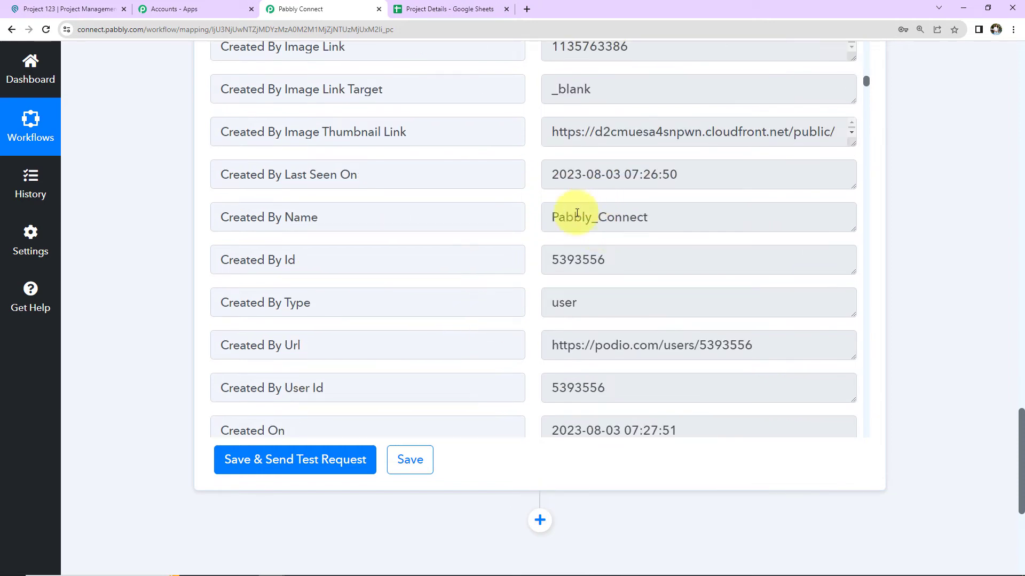
{"action": "scroll", "coordinate": [449, 280], "scroll_direction": "down", "scroll_amount": 2}
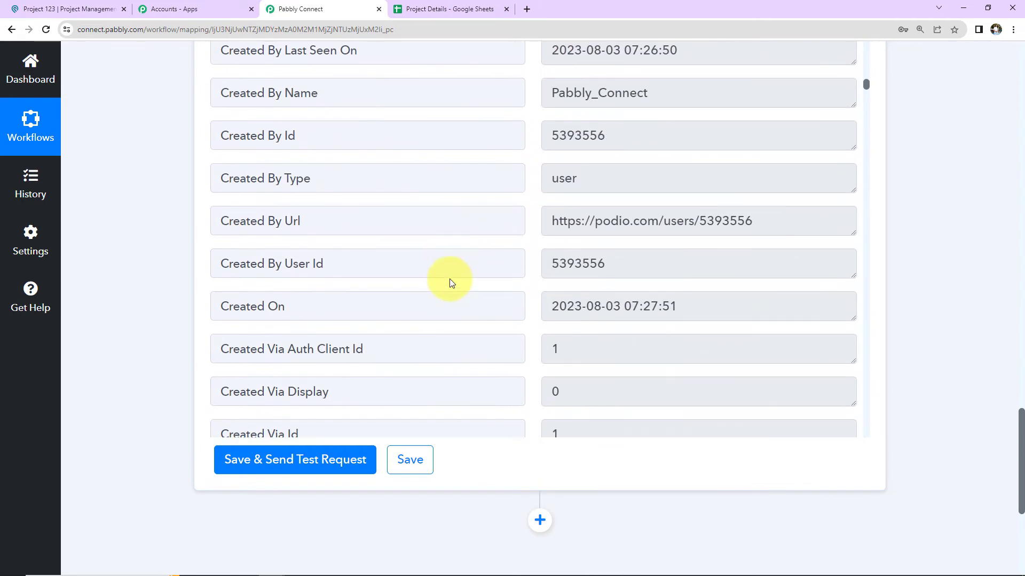
{"action": "scroll", "coordinate": [450, 281], "scroll_direction": "down", "scroll_amount": 2}
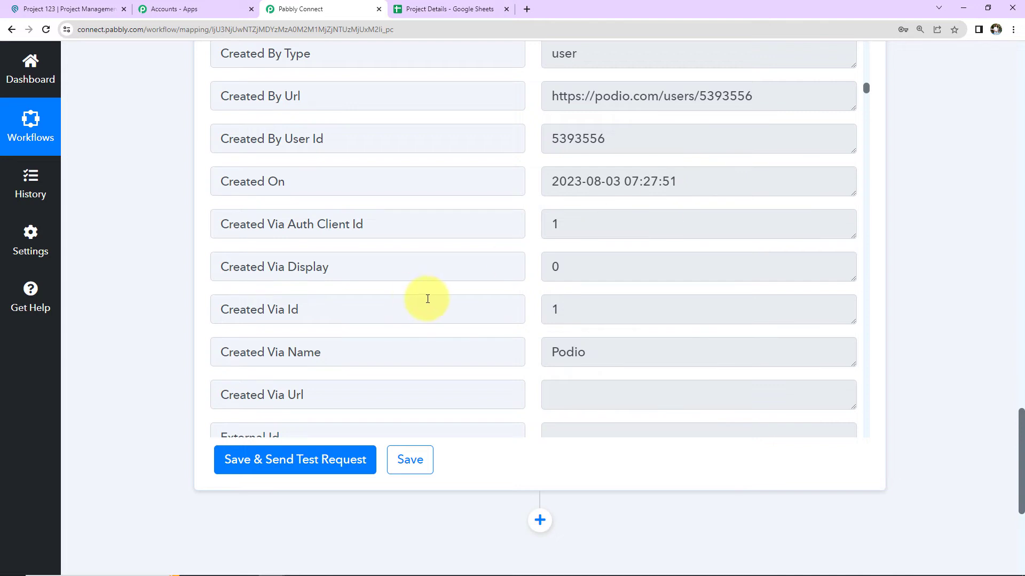
- Examine the Get Item Details response for the project's title, deadline and status fields
{"action": "scroll", "coordinate": [428, 299], "scroll_direction": "down", "scroll_amount": 10}
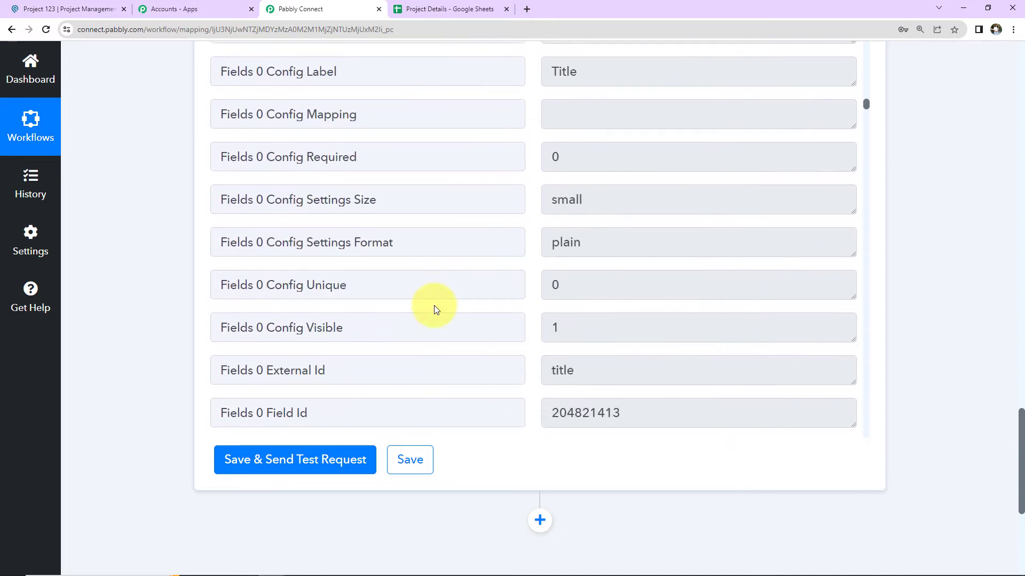
{"action": "scroll", "coordinate": [434, 305], "scroll_direction": "down", "scroll_amount": 5}
{"action": "left_click_drag", "start_coordinate": [549, 334], "coordinate": [659, 334]}
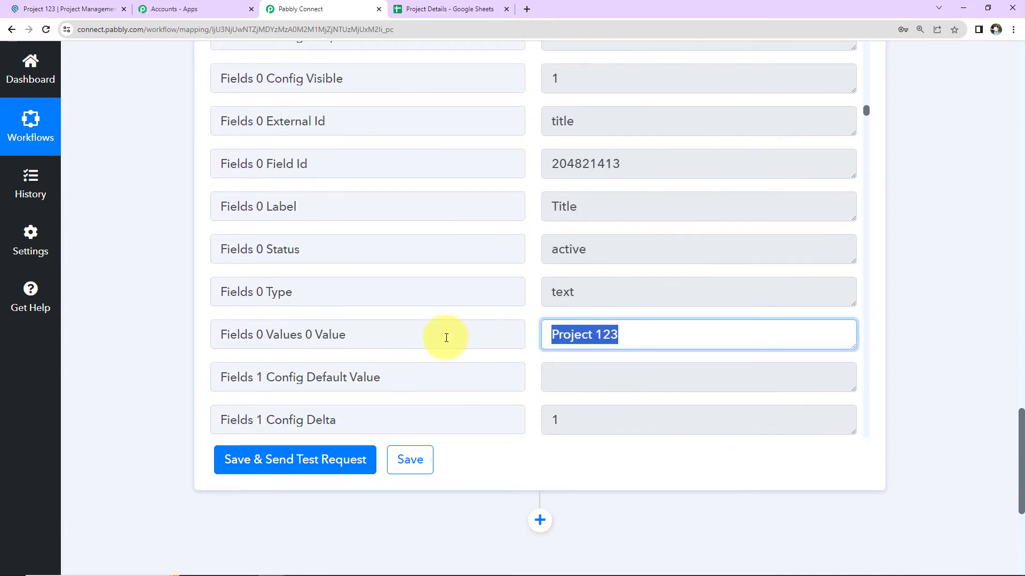
{"action": "scroll", "coordinate": [458, 333], "scroll_direction": "down", "scroll_amount": 10}
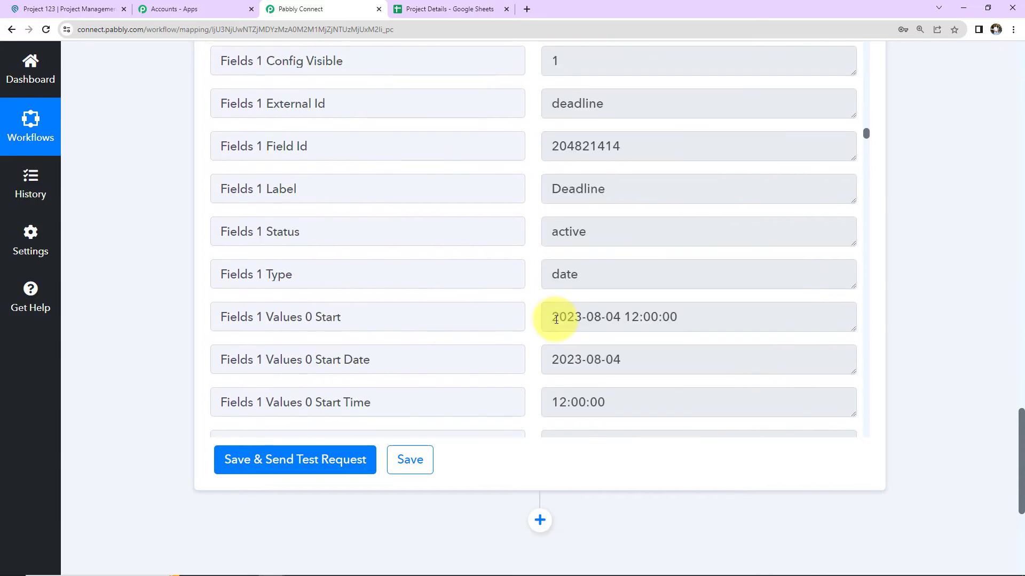
{"action": "left_click_drag", "start_coordinate": [555, 315], "coordinate": [704, 334]}
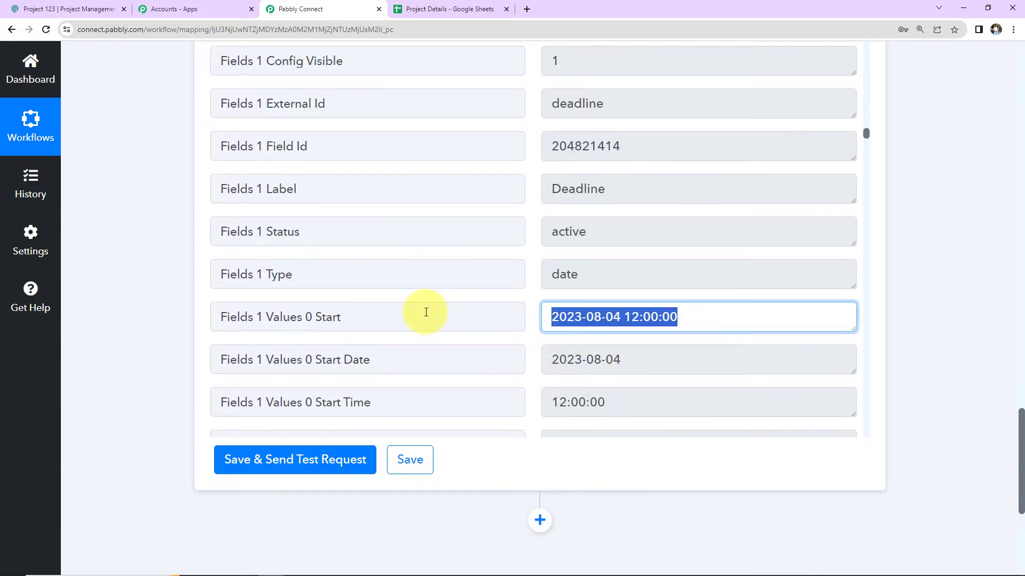
{"action": "scroll", "coordinate": [423, 309], "scroll_direction": "down", "scroll_amount": 10}
{"action": "left_click_drag", "start_coordinate": [550, 382], "coordinate": [629, 384]}
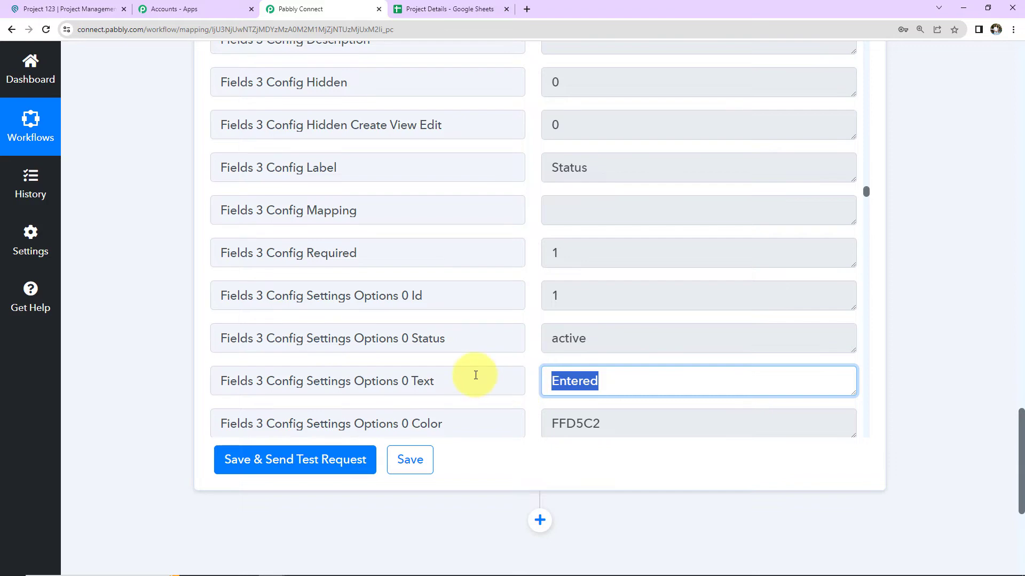
{"action": "scroll", "coordinate": [475, 376], "scroll_direction": "down", "scroll_amount": 5}
{"action": "scroll", "coordinate": [476, 375], "scroll_direction": "down", "scroll_amount": 15}
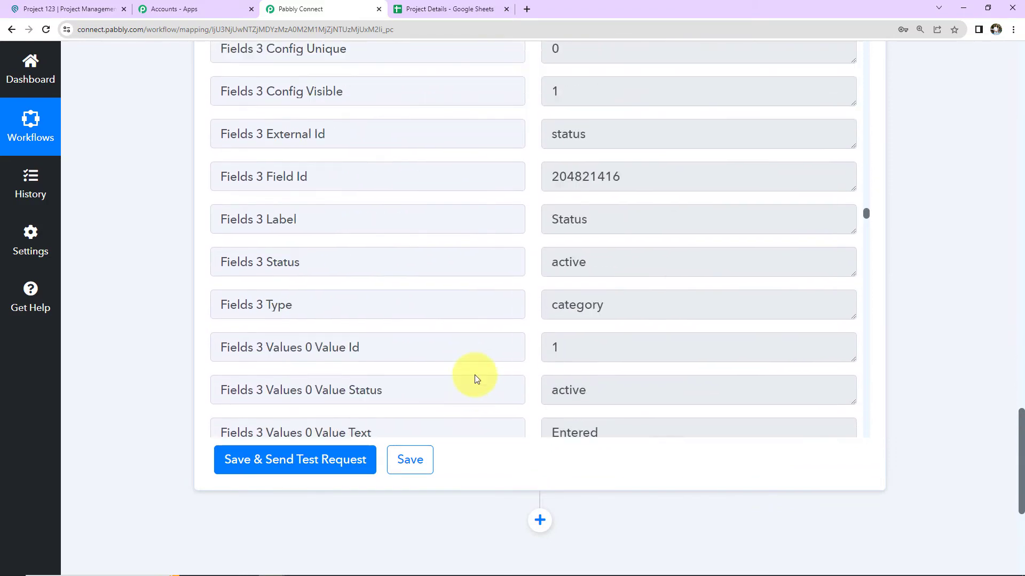
{"action": "scroll", "coordinate": [474, 377], "scroll_direction": "down", "scroll_amount": 15}
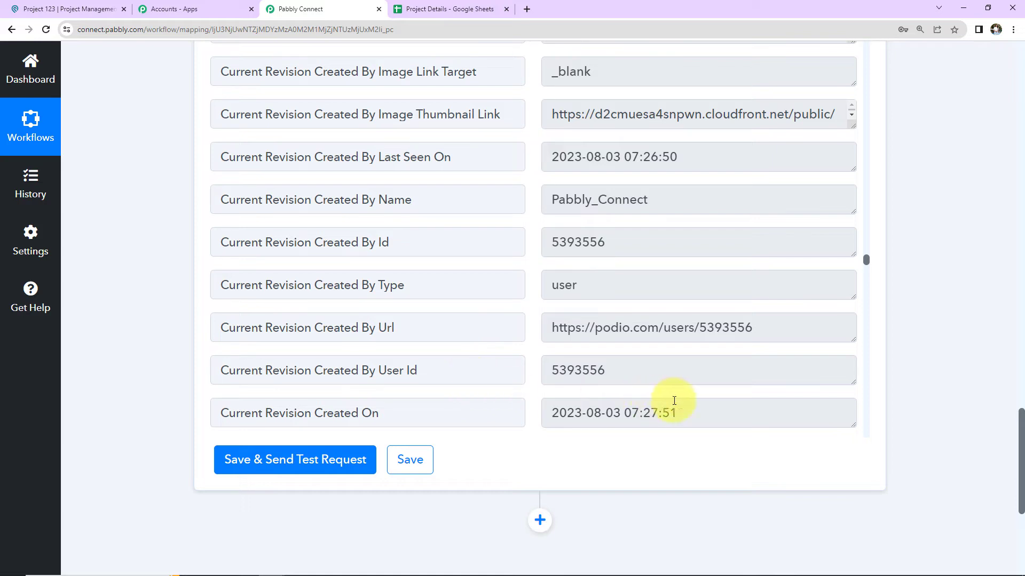
- Add a third workflow step using Google Sheets with the action event Add New Row
{"action": "scroll", "coordinate": [907, 321], "scroll_direction": "down", "scroll_amount": 5}
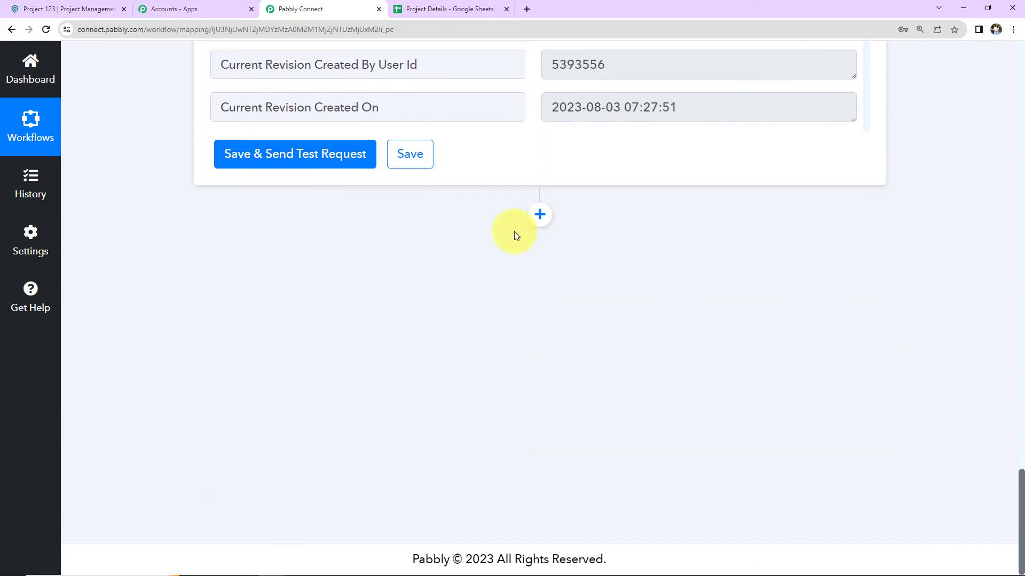
{"action": "left_click", "coordinate": [540, 215]}
{"action": "type", "text": "google s"}
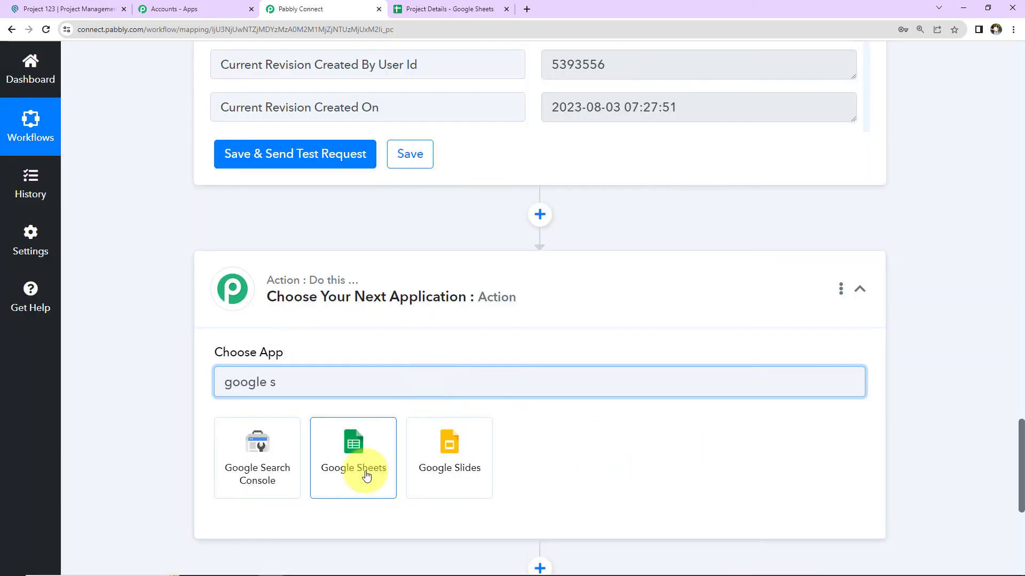
{"action": "left_click", "coordinate": [366, 476]}
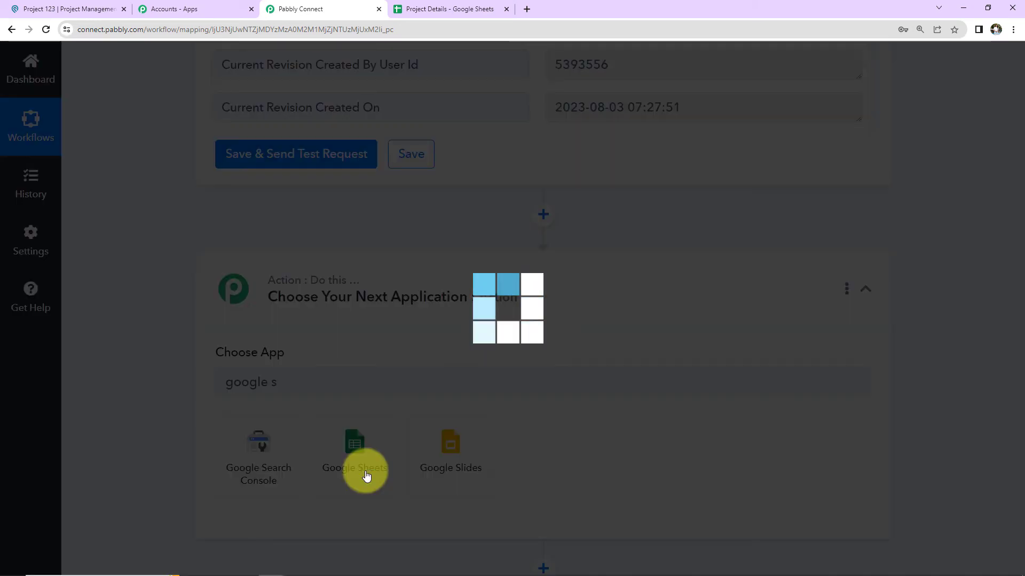
{"action": "left_click", "coordinate": [314, 462]}
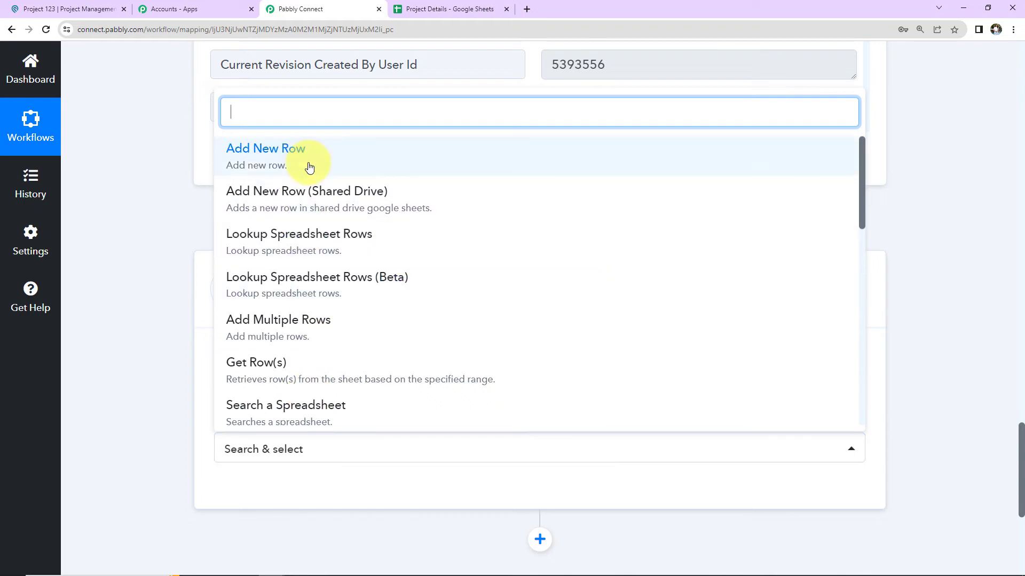
{"action": "left_click", "coordinate": [304, 161]}
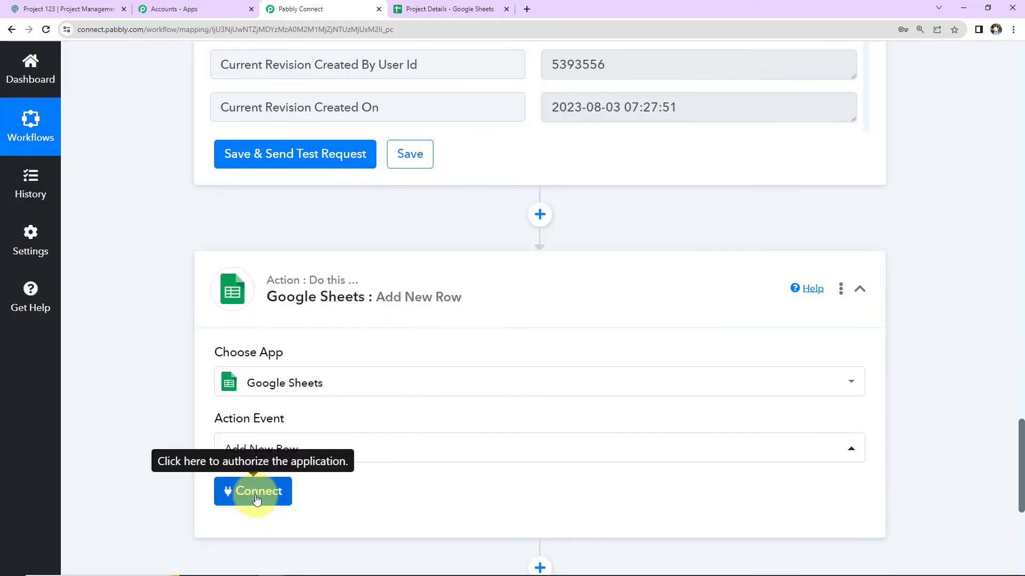
- Connect Google Sheets through a new connection, signing in with the Google account and granting Pabbly Connect Sheets access
{"action": "left_click", "coordinate": [254, 494]}
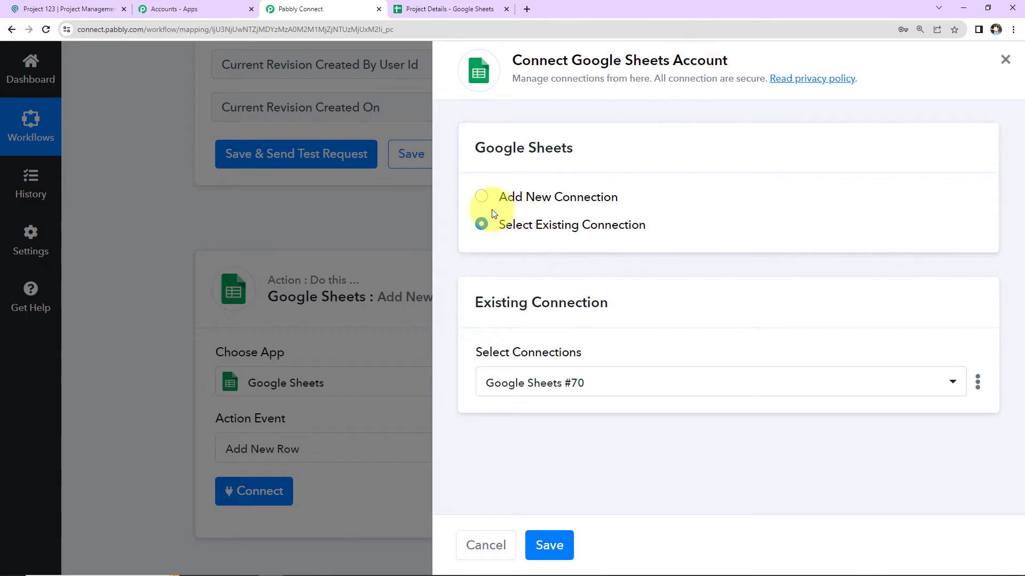
{"action": "left_click", "coordinate": [481, 196]}
{"action": "left_click", "coordinate": [537, 370]}
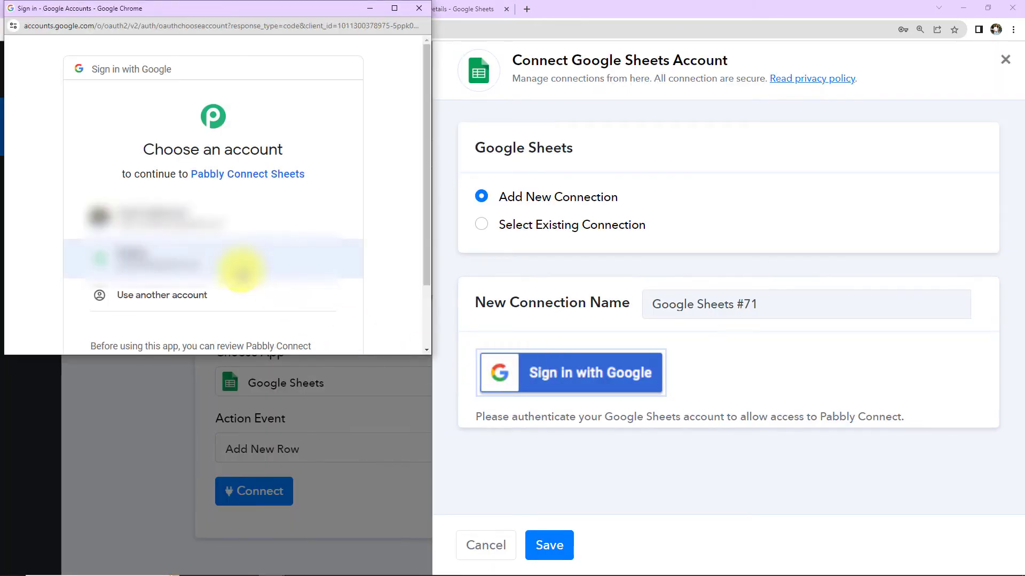
{"action": "left_click", "coordinate": [230, 227]}
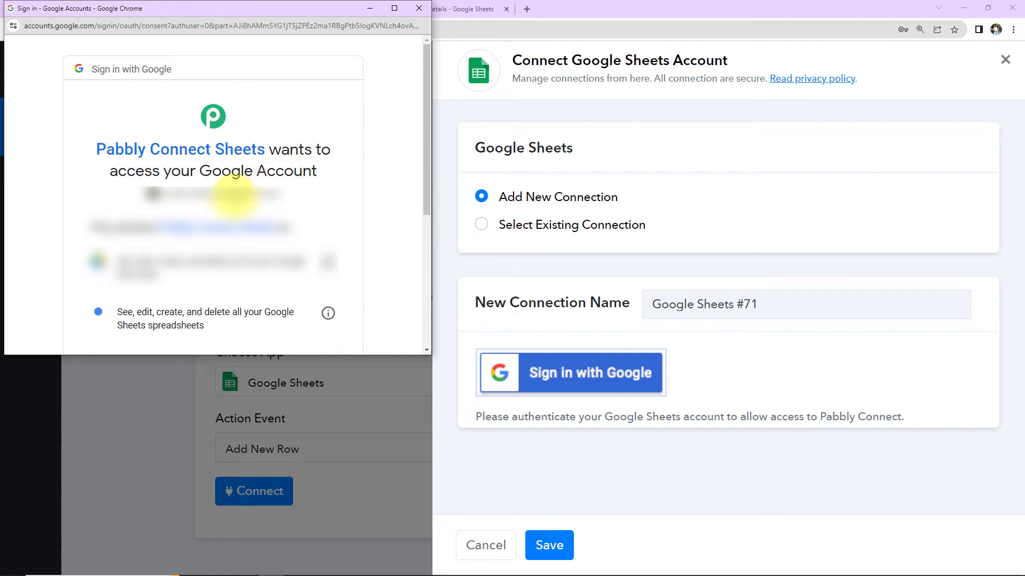
{"action": "scroll", "coordinate": [242, 250], "scroll_direction": "down", "scroll_amount": 1}
{"action": "scroll", "coordinate": [242, 249], "scroll_direction": "down", "scroll_amount": 3}
{"action": "left_click", "coordinate": [260, 267]}
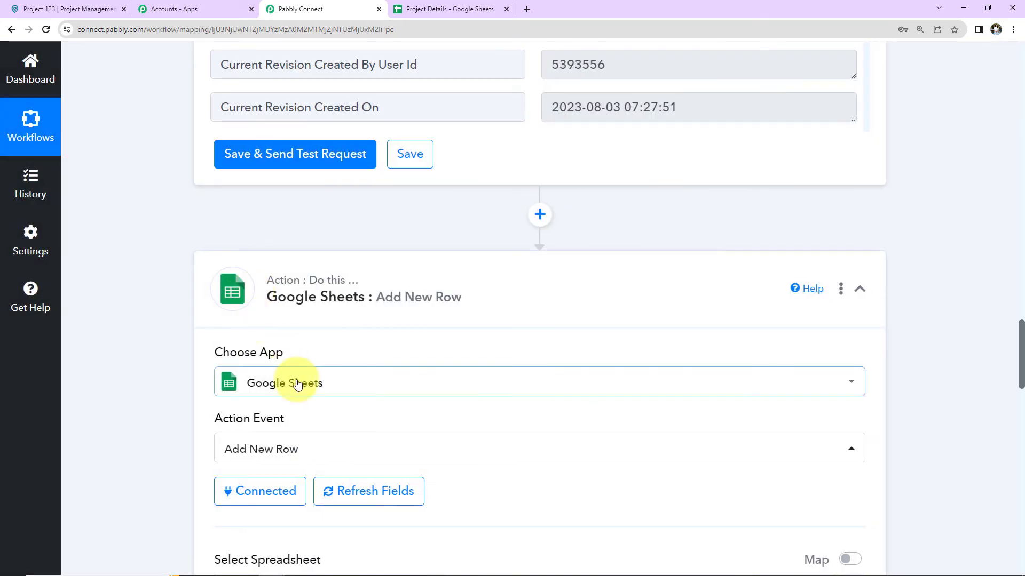
- Choose the Project Details spreadsheet and Sheet1 as the row's destination, checking the column headers in Google Sheets before returning to Pabbly Connect
{"action": "scroll", "coordinate": [183, 378], "scroll_direction": "down", "scroll_amount": 5}
{"action": "scroll", "coordinate": [181, 379], "scroll_direction": "down", "scroll_amount": 2}
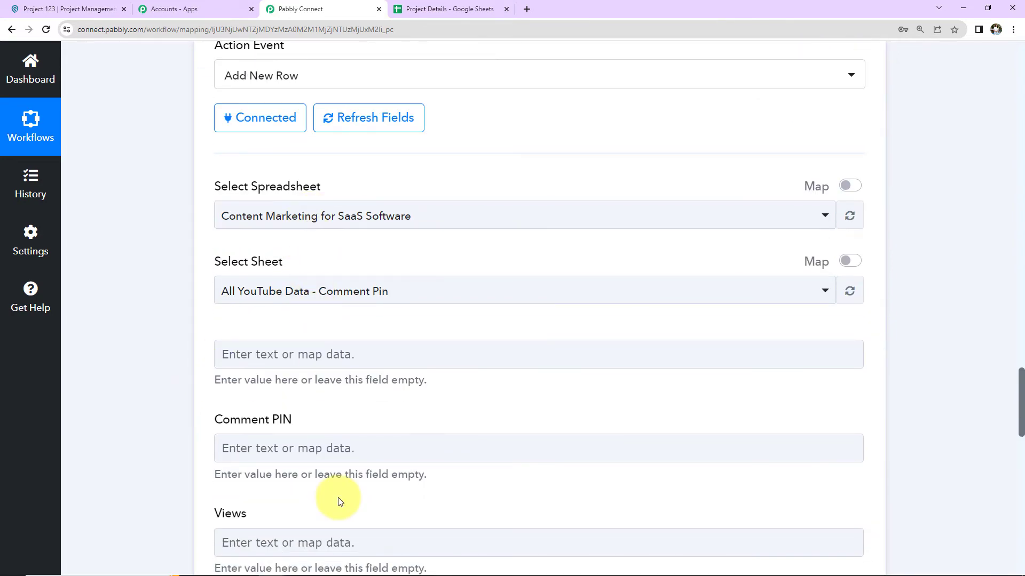
{"action": "left_click", "coordinate": [449, 9]}
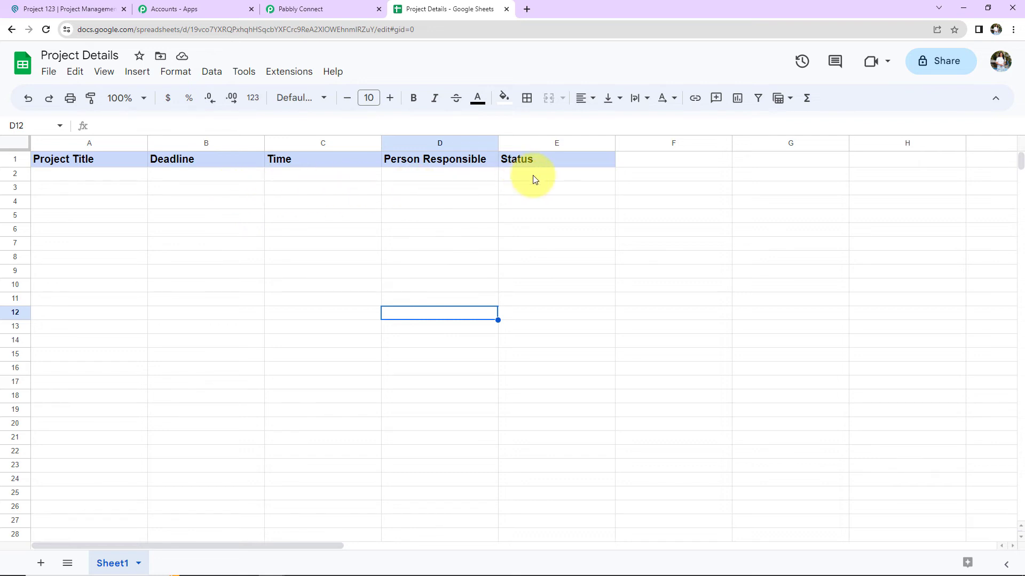
{"action": "left_click", "coordinate": [351, 9]}
{"action": "scroll", "coordinate": [174, 289], "scroll_direction": "down", "scroll_amount": 2}
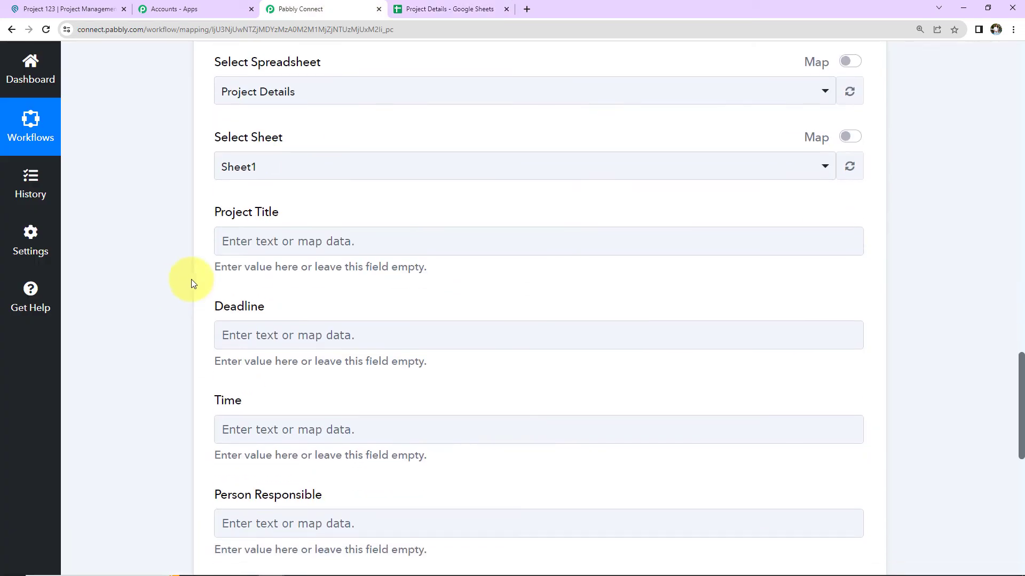
- Map the Project Title field to the Title value from the Podio Get Item Details step
{"action": "left_click", "coordinate": [253, 239]}
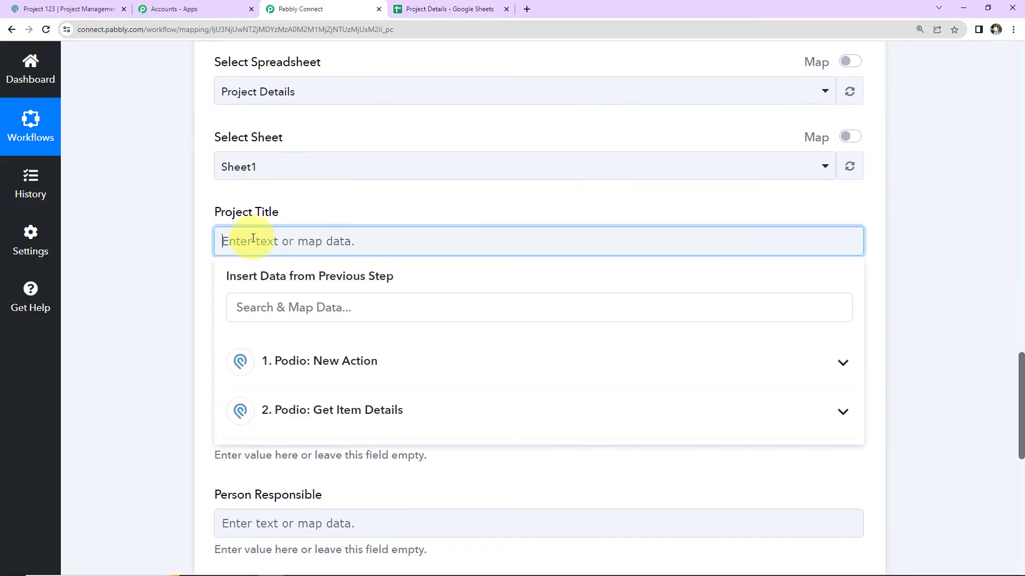
{"action": "left_click", "coordinate": [321, 410]}
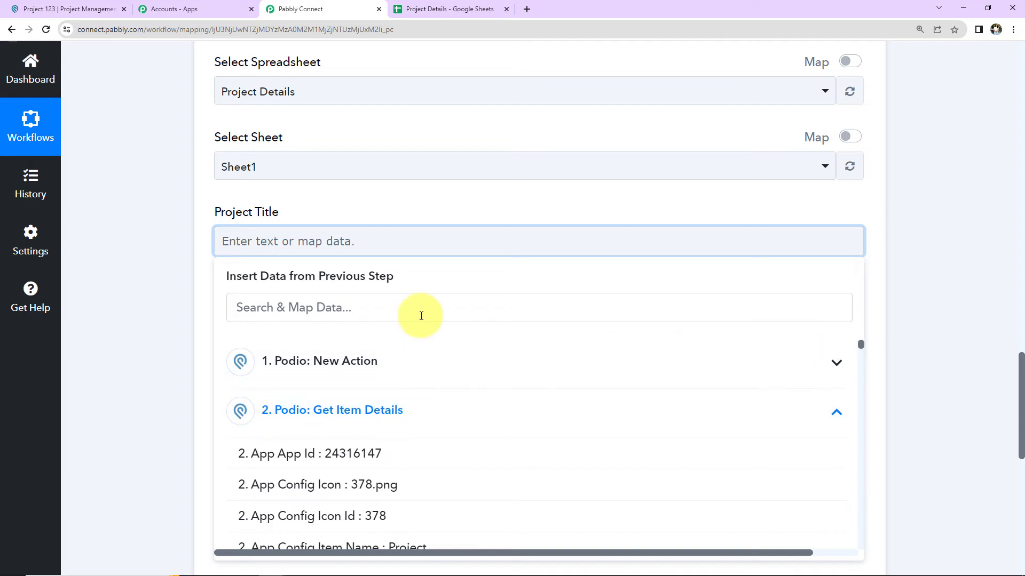
{"action": "left_click", "coordinate": [423, 312]}
{"action": "type", "text": "title"}
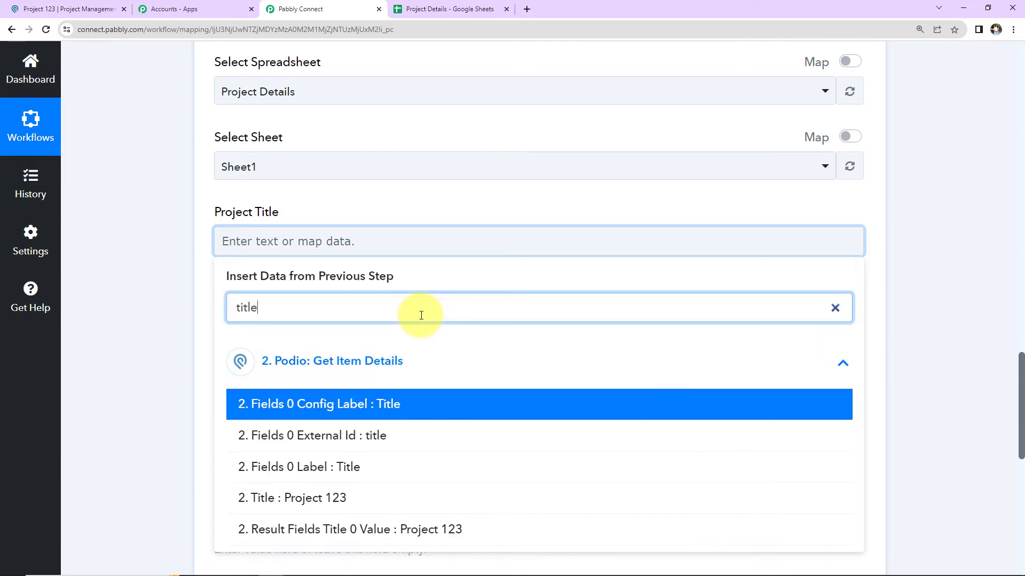
{"action": "left_click", "coordinate": [324, 499]}
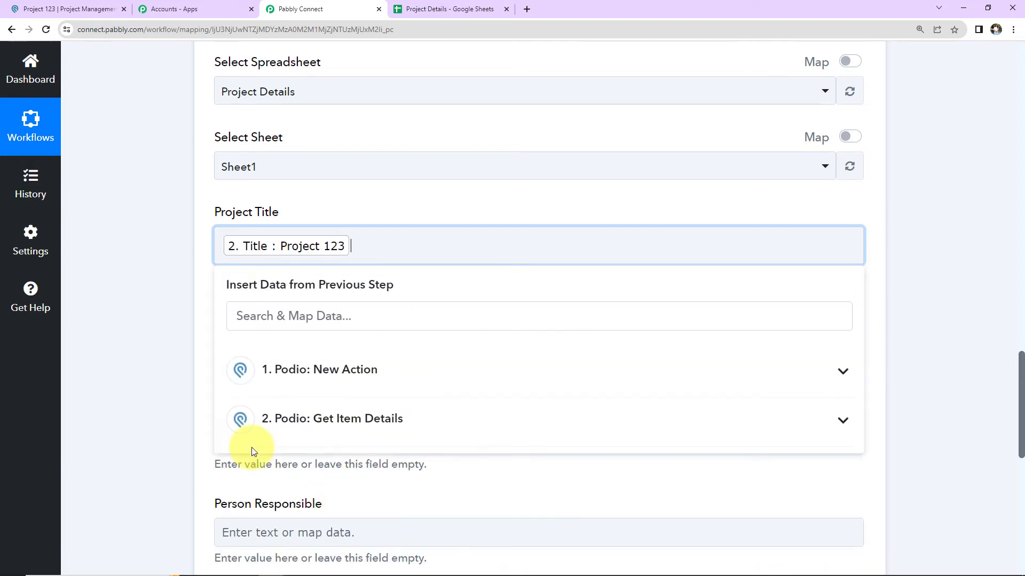
{"action": "left_click", "coordinate": [138, 361]}
- Map the Deadline field to Result Fields Deadline 0 Start Date from the Get Item Details step
{"action": "scroll", "coordinate": [251, 213], "scroll_direction": "down", "scroll_amount": 2}
{"action": "left_click", "coordinate": [255, 219]}
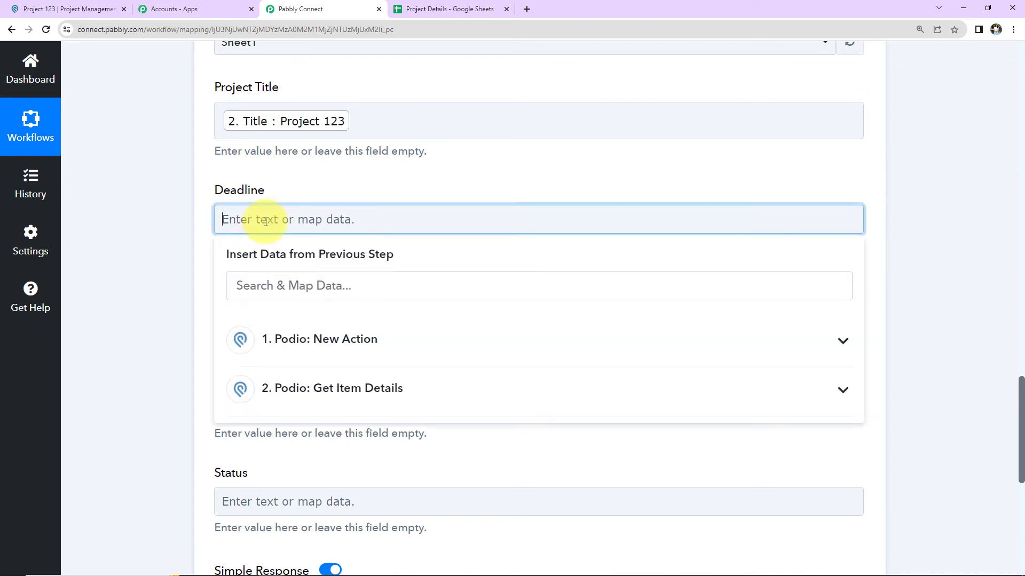
{"action": "left_click", "coordinate": [323, 390]}
{"action": "left_click", "coordinate": [298, 285]}
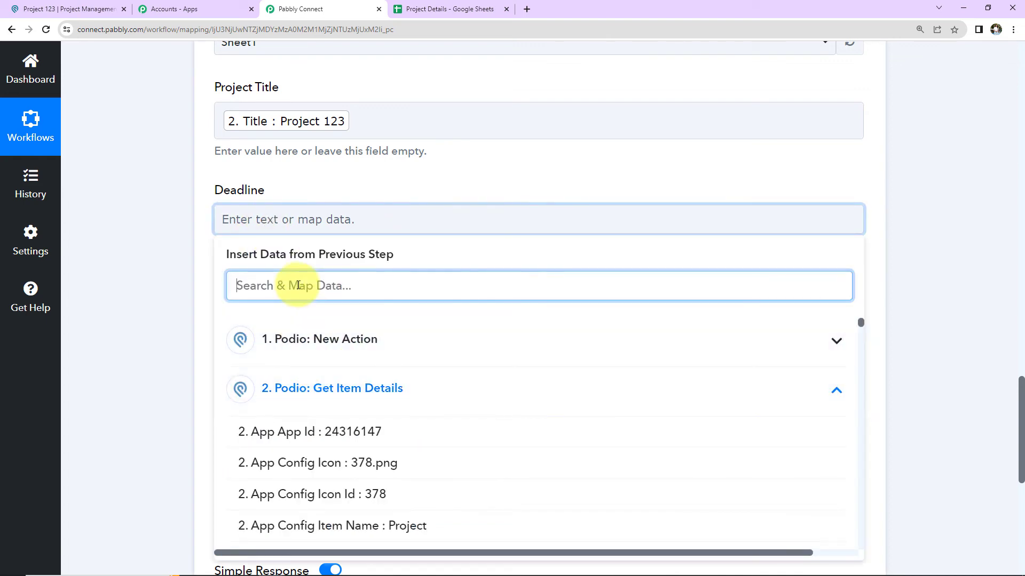
{"action": "type", "text": "deadline"}
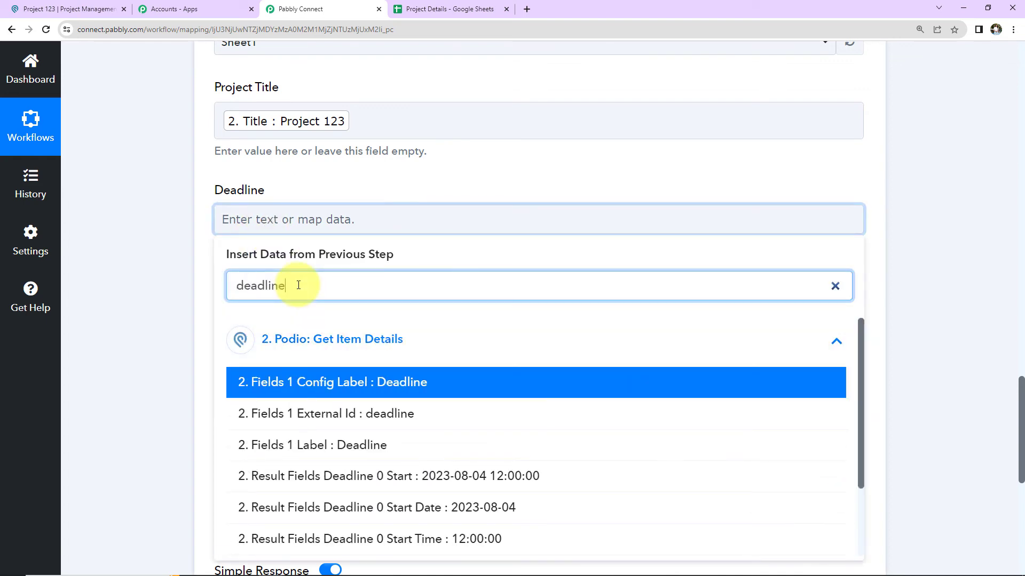
{"action": "left_click", "coordinate": [433, 507]}
{"action": "left_click", "coordinate": [180, 299]}
- Map the Time field to Result Fields Deadline 0 Start Time from the Podio Get Item Details step
{"action": "scroll", "coordinate": [258, 242], "scroll_direction": "down", "scroll_amount": 3}
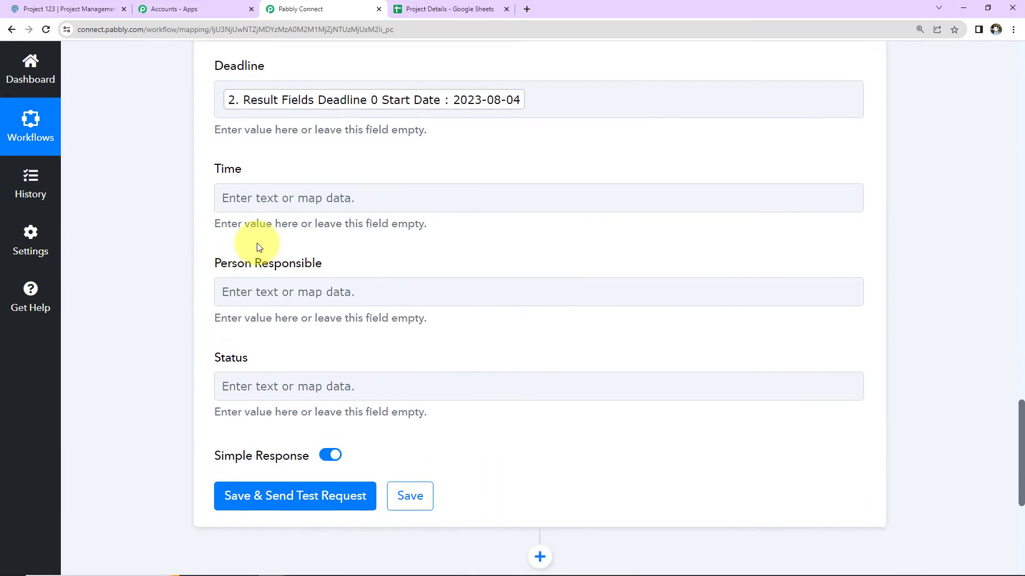
{"action": "left_click", "coordinate": [300, 197]}
{"action": "left_click", "coordinate": [293, 384]}
{"action": "left_click", "coordinate": [287, 264]}
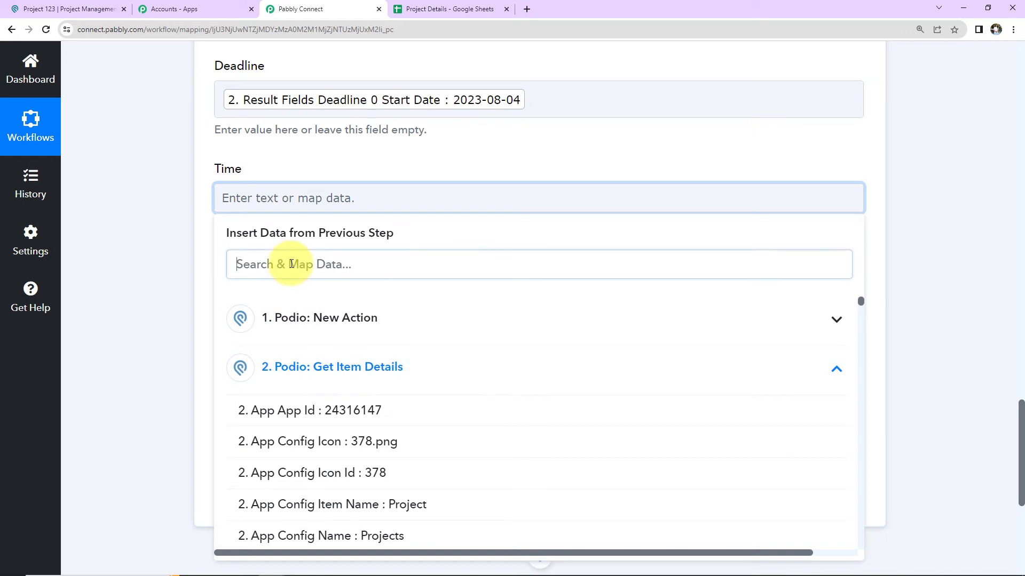
{"action": "type", "text": "deadline"}
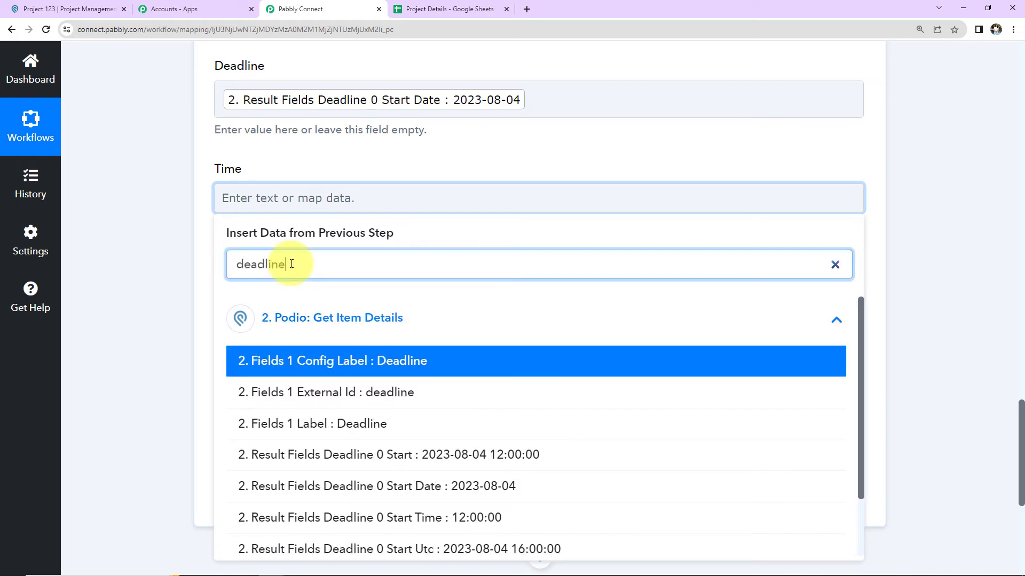
{"action": "left_click", "coordinate": [382, 516]}
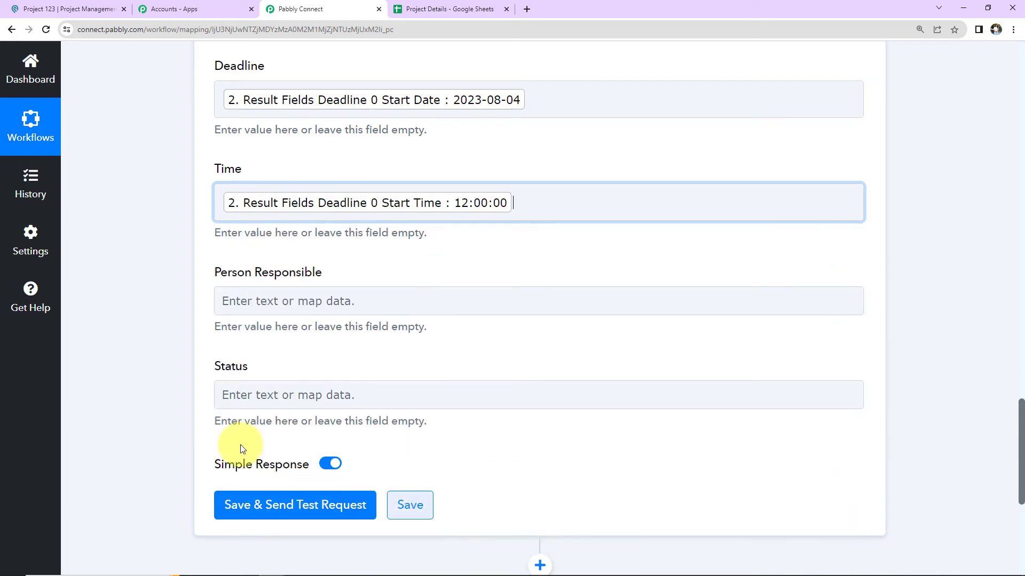
{"action": "left_click", "coordinate": [179, 333]}
- Map the Person Responsible field to Created By Name from the Podio Get Item Details step
{"action": "scroll", "coordinate": [286, 211], "scroll_direction": "down", "scroll_amount": 1}
{"action": "left_click", "coordinate": [297, 175]}
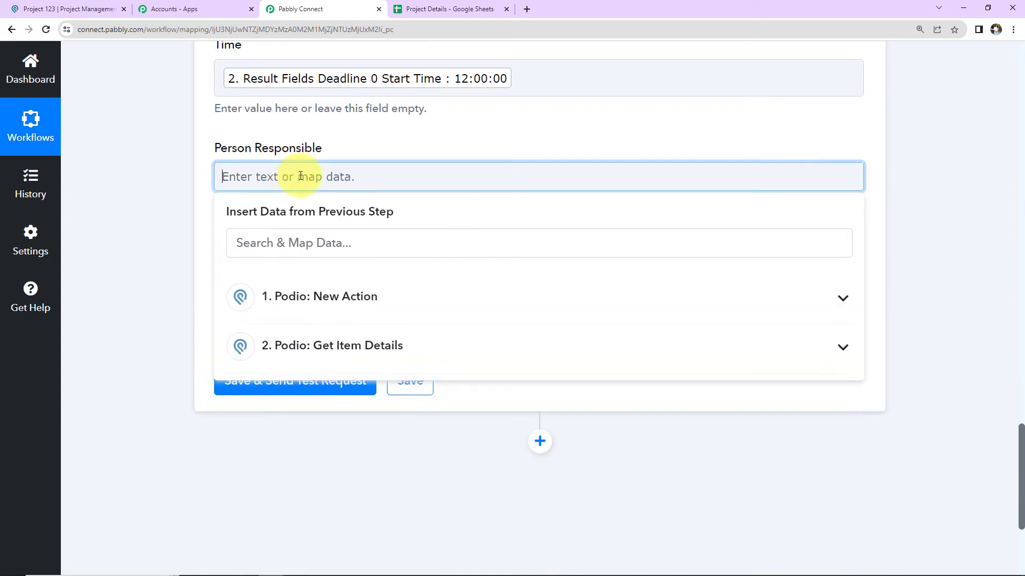
{"action": "left_click", "coordinate": [298, 348]}
{"action": "left_click", "coordinate": [294, 241]}
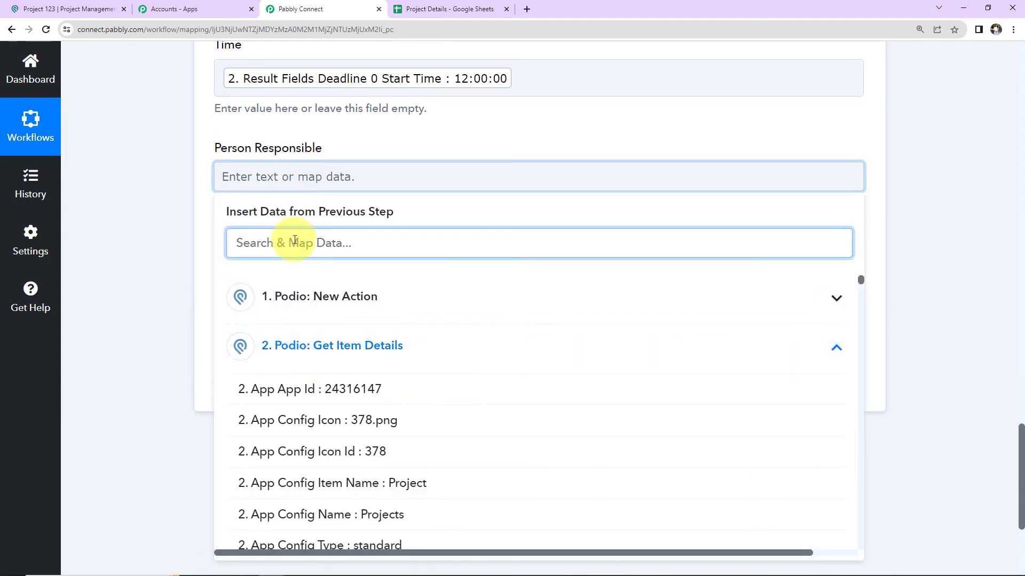
{"action": "type", "text": "pabbly"}
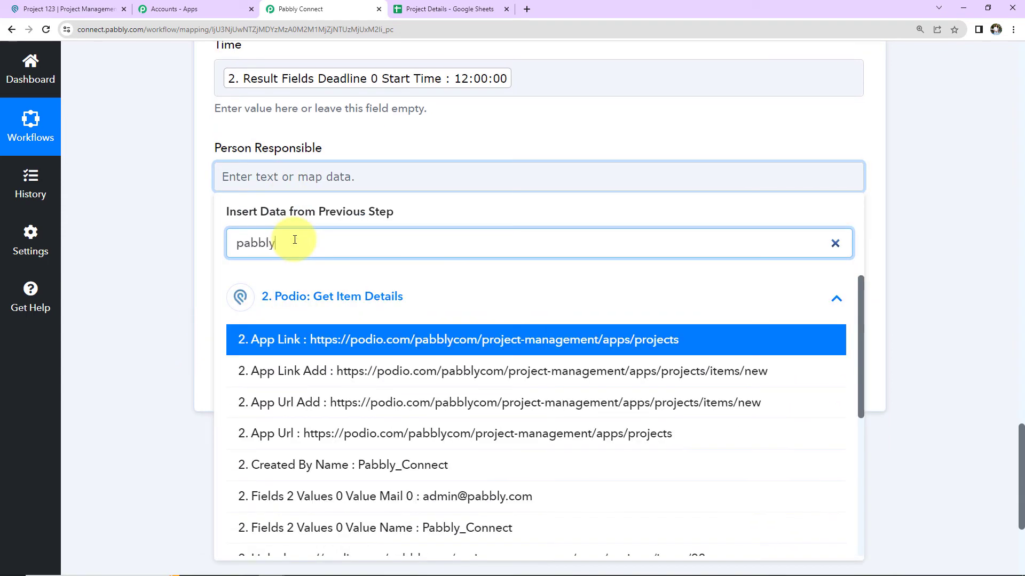
{"action": "type", "text": "_"}
{"action": "left_click", "coordinate": [378, 339]}
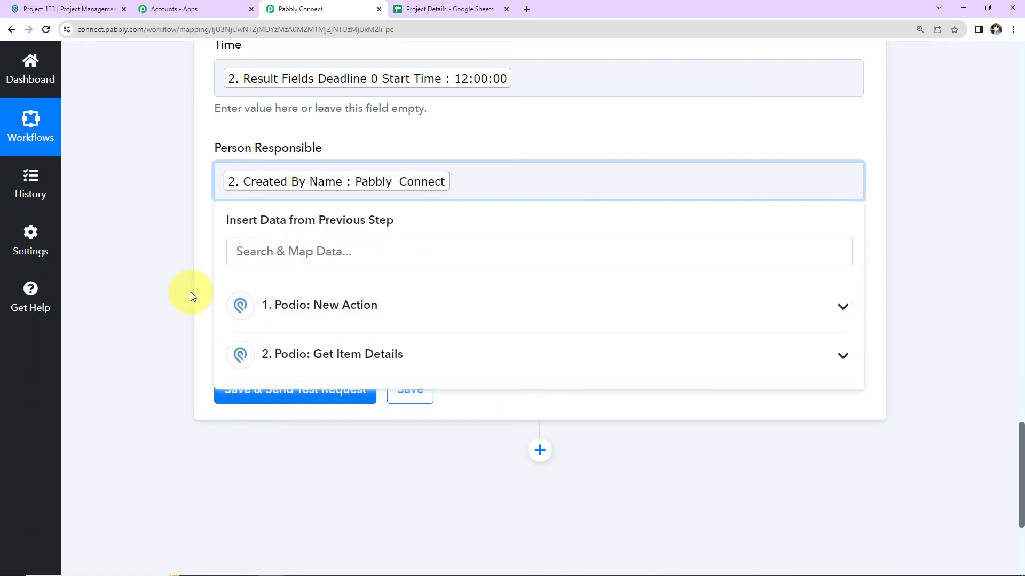
{"action": "left_click", "coordinate": [166, 265]}
- Map the Status field to Result Fields Status 0 Value Text from the Podio Get Item Details step
{"action": "left_click", "coordinate": [249, 279]}
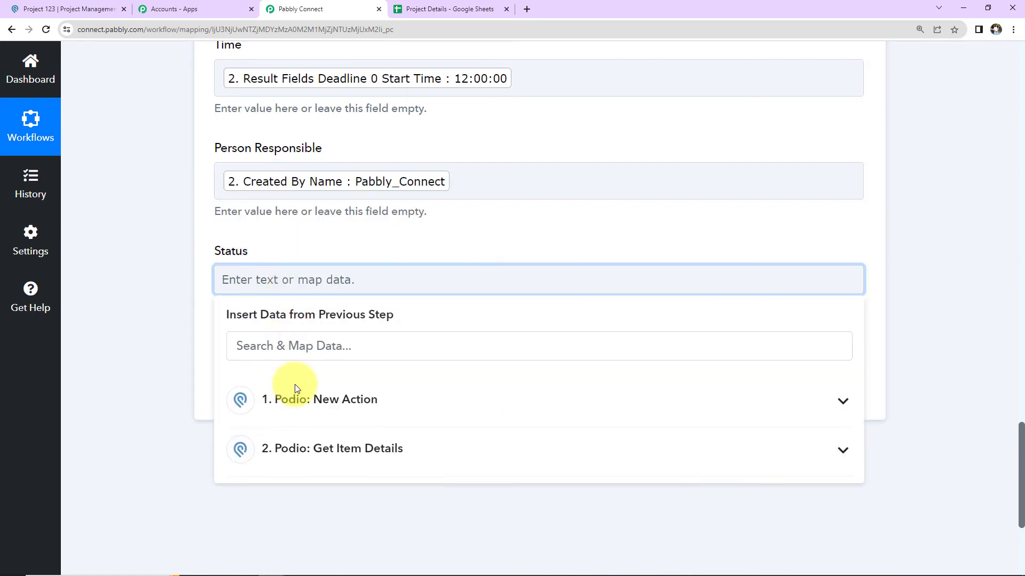
{"action": "left_click", "coordinate": [302, 440]}
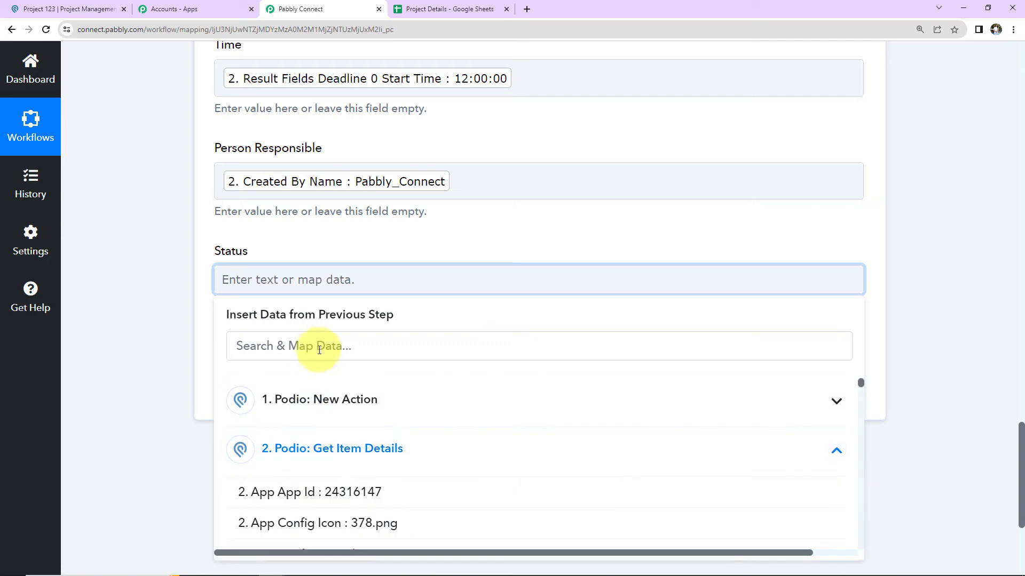
{"action": "left_click", "coordinate": [319, 346]}
{"action": "type", "text": "en"}
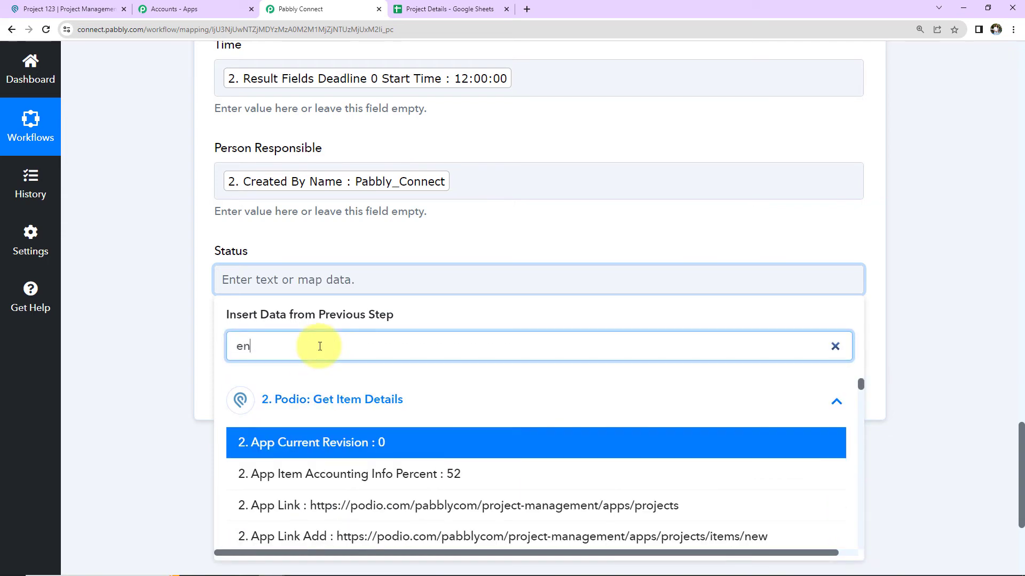
{"action": "type", "text": "te"}
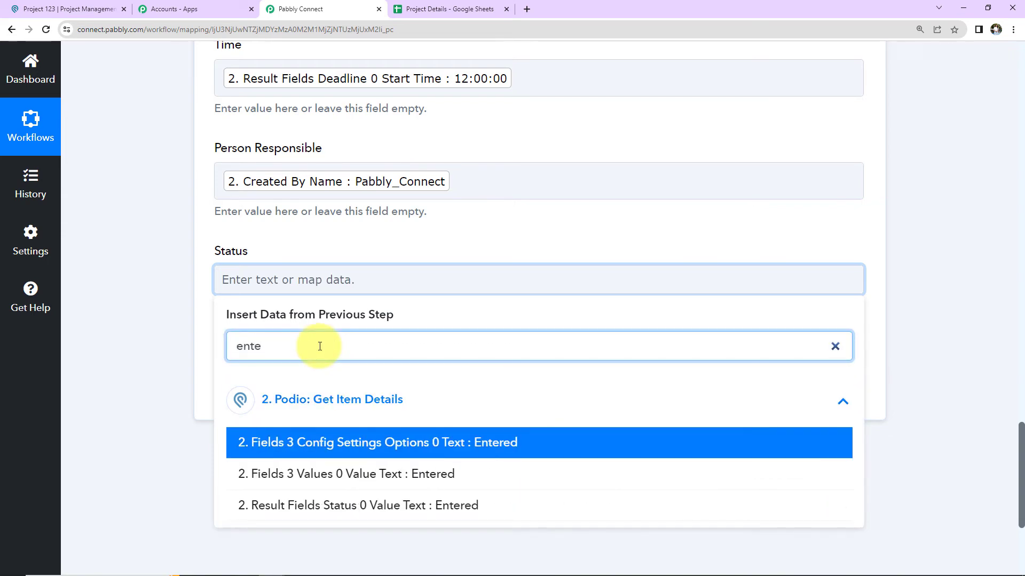
{"action": "left_click", "coordinate": [366, 506]}
{"action": "left_click", "coordinate": [191, 365]}
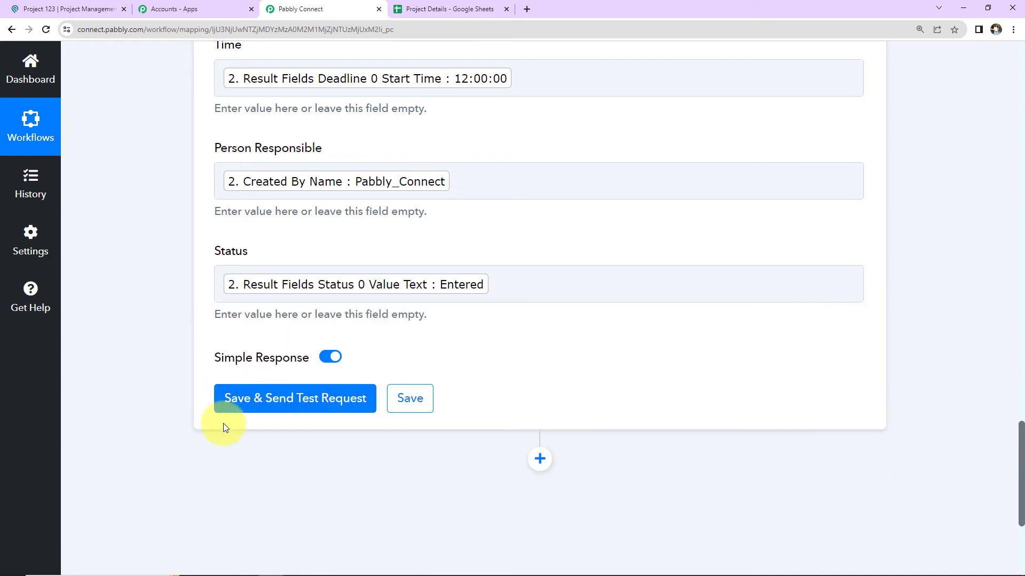
- Save the Google Sheets action with a test request and check the added row in the Project Details spreadsheet
{"action": "left_click", "coordinate": [253, 409]}
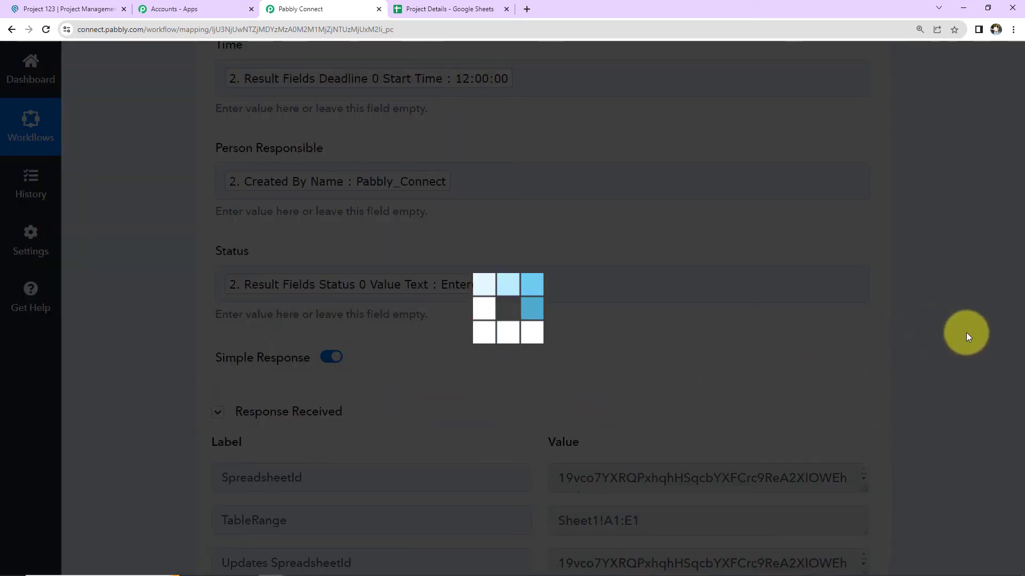
{"action": "scroll", "coordinate": [972, 334], "scroll_direction": "down", "scroll_amount": 2}
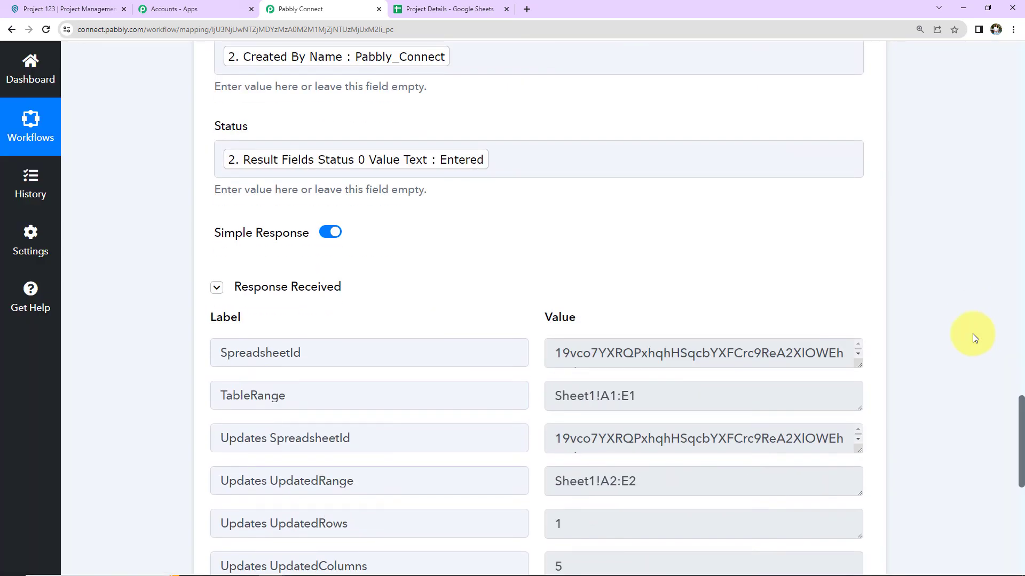
{"action": "left_click", "coordinate": [449, 9]}
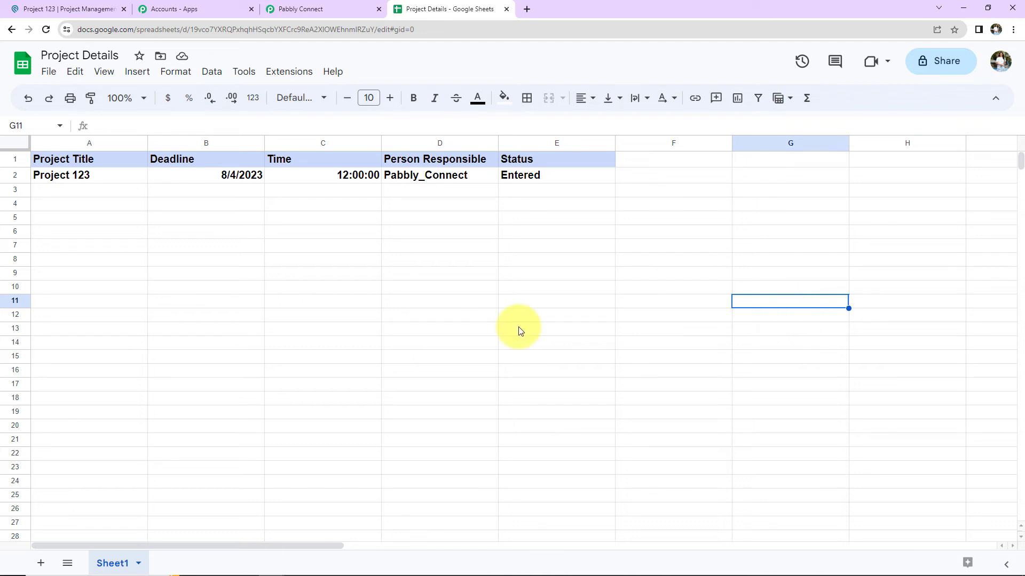
- Start a new project in Podio titled Smart Project with a deadline of 08/05/2023 at 11:00 PM
{"action": "left_click", "coordinate": [48, 7]}
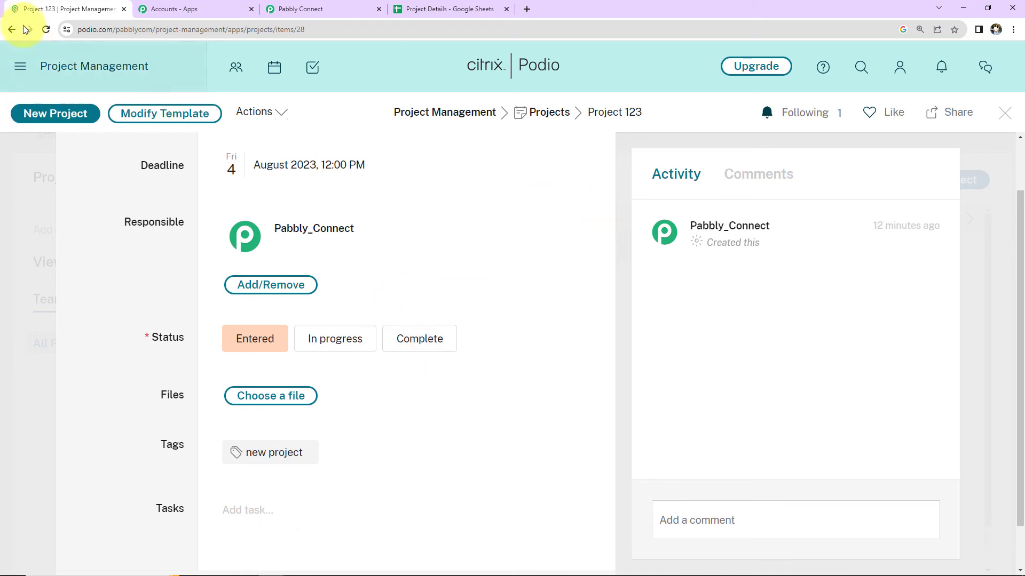
{"action": "left_click", "coordinate": [42, 117]}
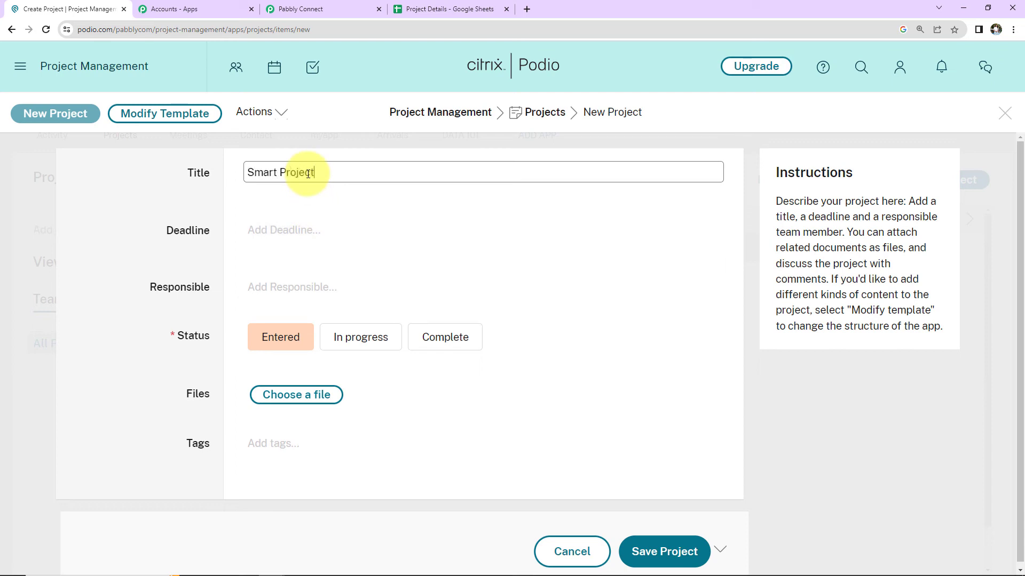
{"action": "left_click", "coordinate": [314, 226]}
{"action": "left_click", "coordinate": [401, 319]}
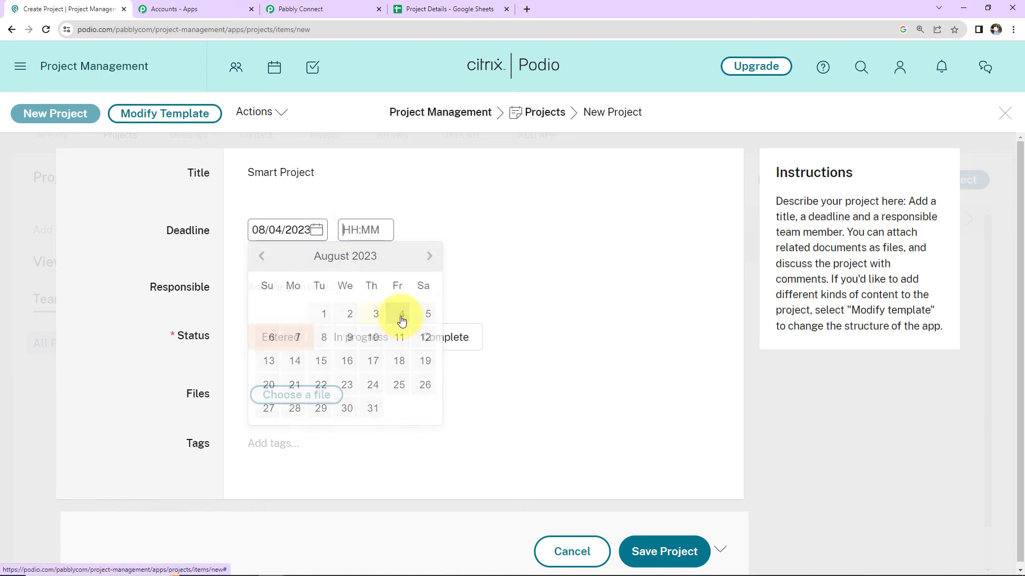
{"action": "left_click", "coordinate": [313, 230]}
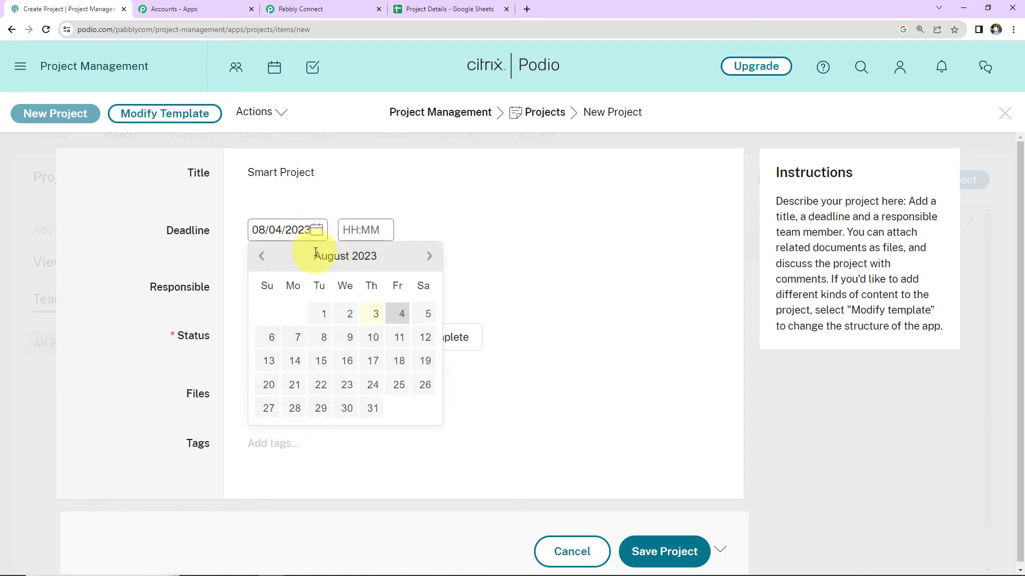
{"action": "left_click", "coordinate": [425, 314]}
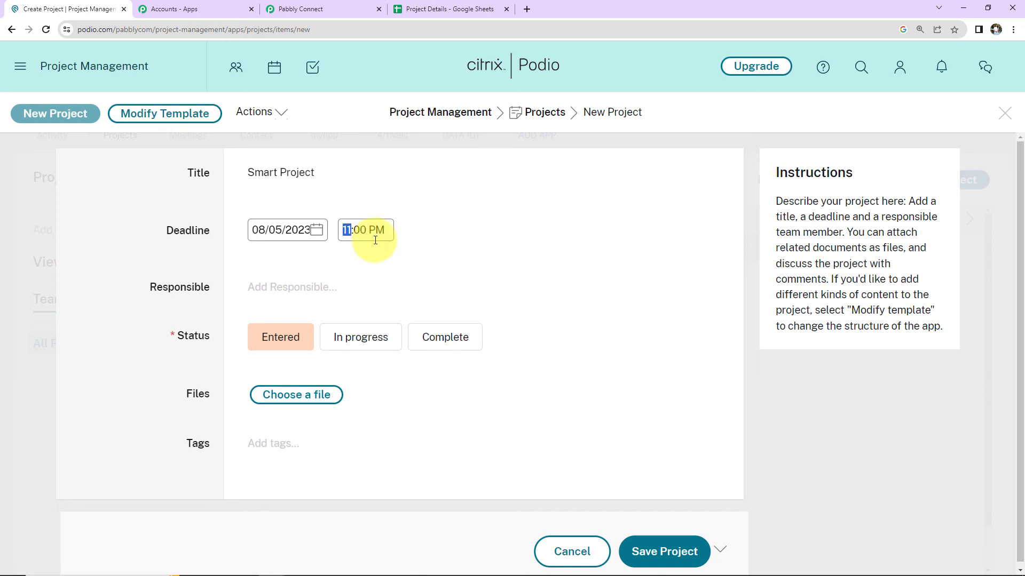
- Assign Pabbly_Connect as the person responsible for the project and set its status to In progress
{"action": "left_click", "coordinate": [308, 292]}
{"action": "left_click", "coordinate": [293, 333]}
{"action": "left_click", "coordinate": [341, 446]}
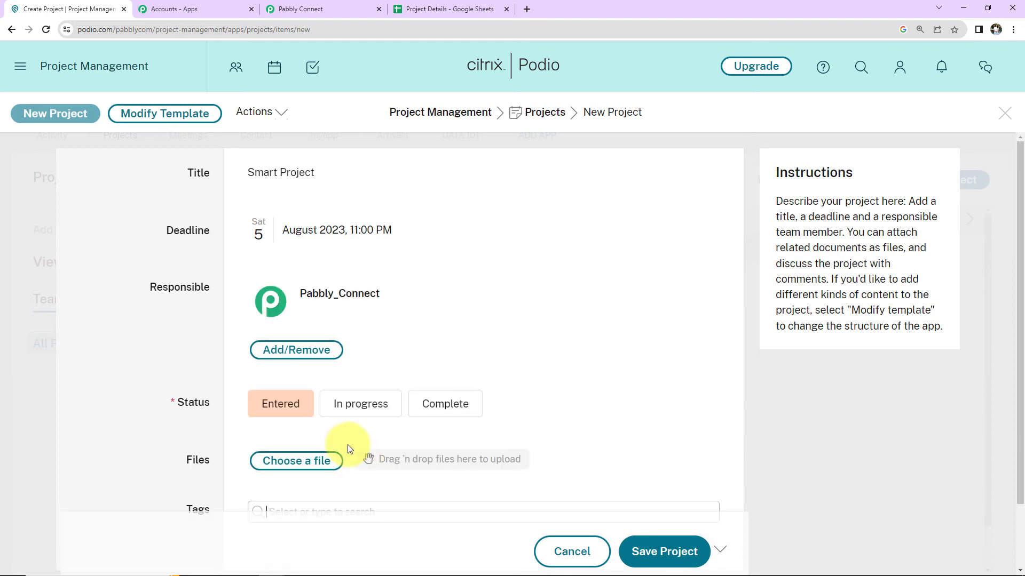
{"action": "left_click", "coordinate": [359, 404]}
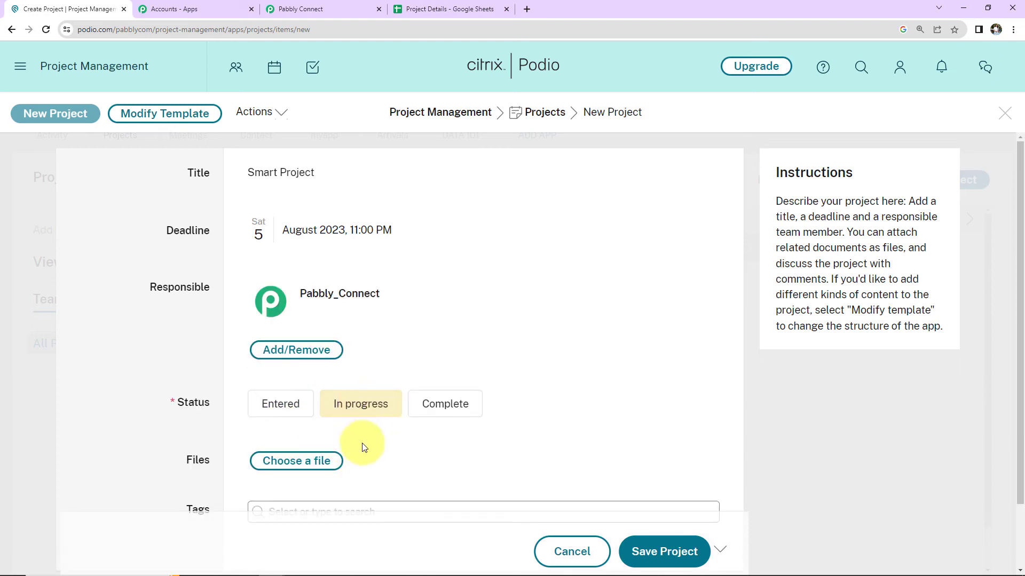
- Add the tag New S to the new Podio project and save the project
{"action": "scroll", "coordinate": [363, 448], "scroll_direction": "down", "scroll_amount": 2}
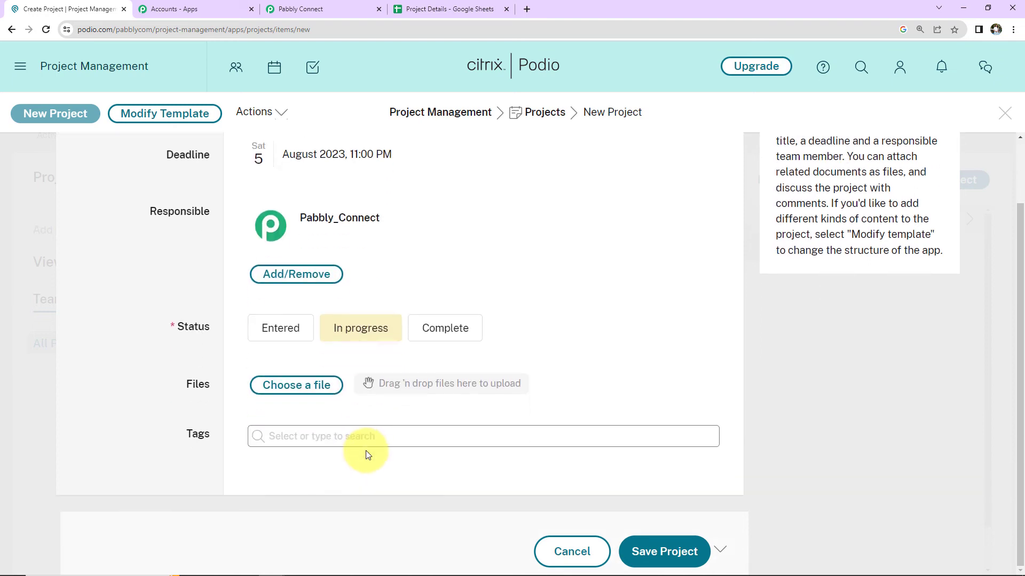
{"action": "left_click", "coordinate": [304, 432]}
{"action": "type", "text": "New S"}
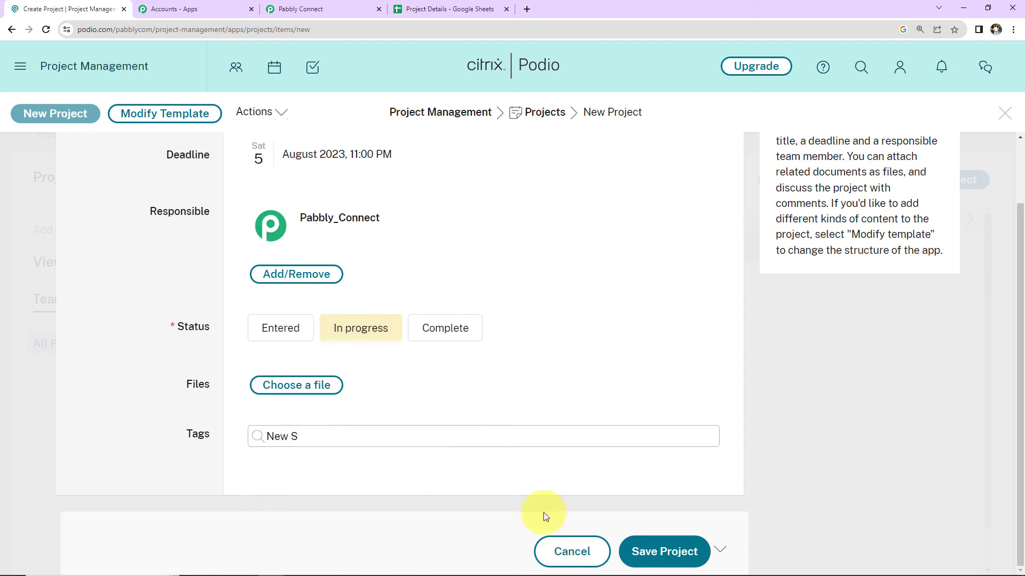
{"action": "left_click", "coordinate": [666, 550]}
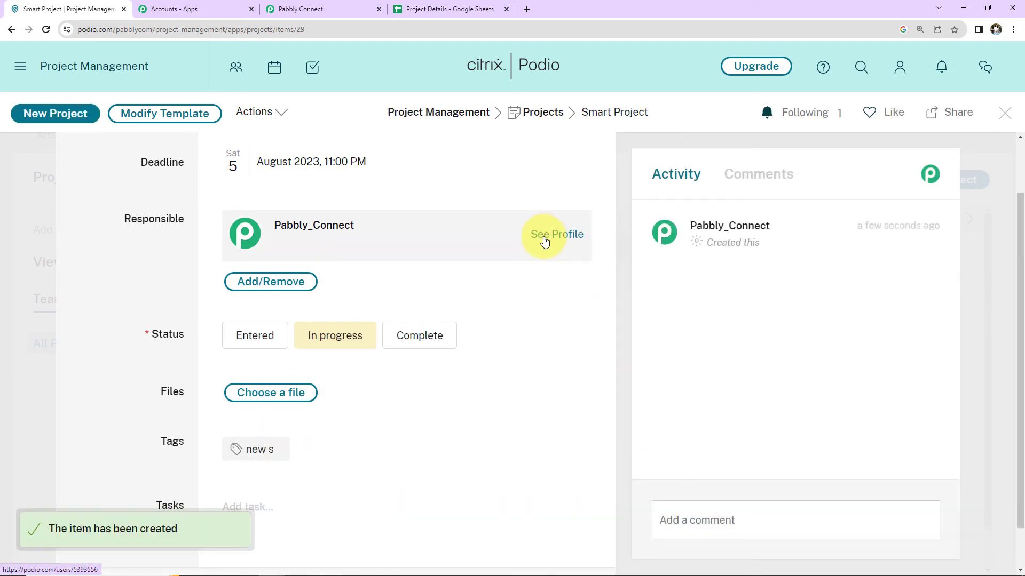
- Check the Project Details sheet for the Smart Project row, and review the Pabbly Connect workflow with its trigger and Google Sheets steps collapsed
{"action": "left_click", "coordinate": [454, 13]}
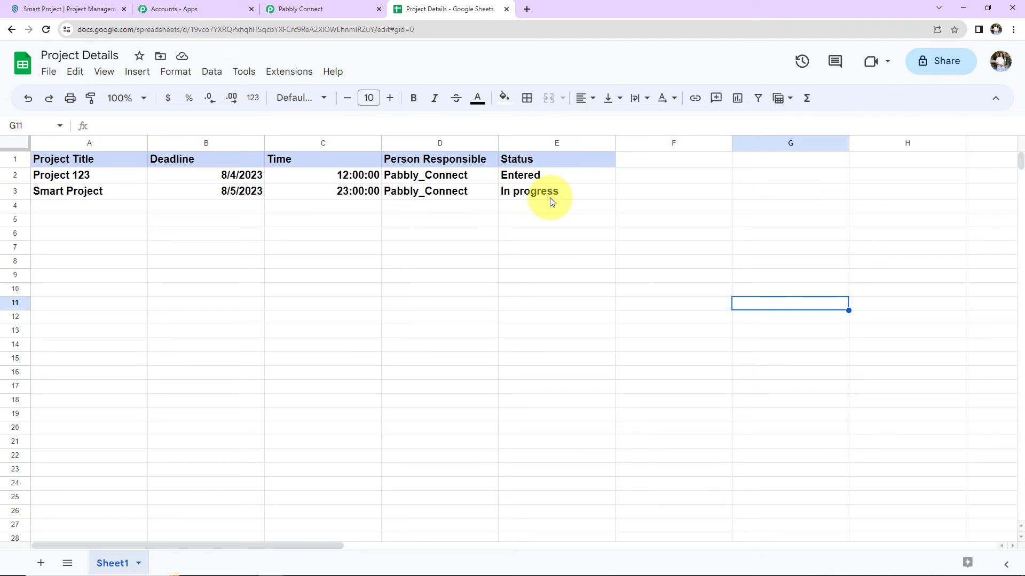
{"action": "left_click", "coordinate": [286, 9]}
{"action": "scroll", "coordinate": [647, 407], "scroll_direction": "up", "scroll_amount": 10}
{"action": "scroll", "coordinate": [647, 407], "scroll_direction": "up", "scroll_amount": 8}
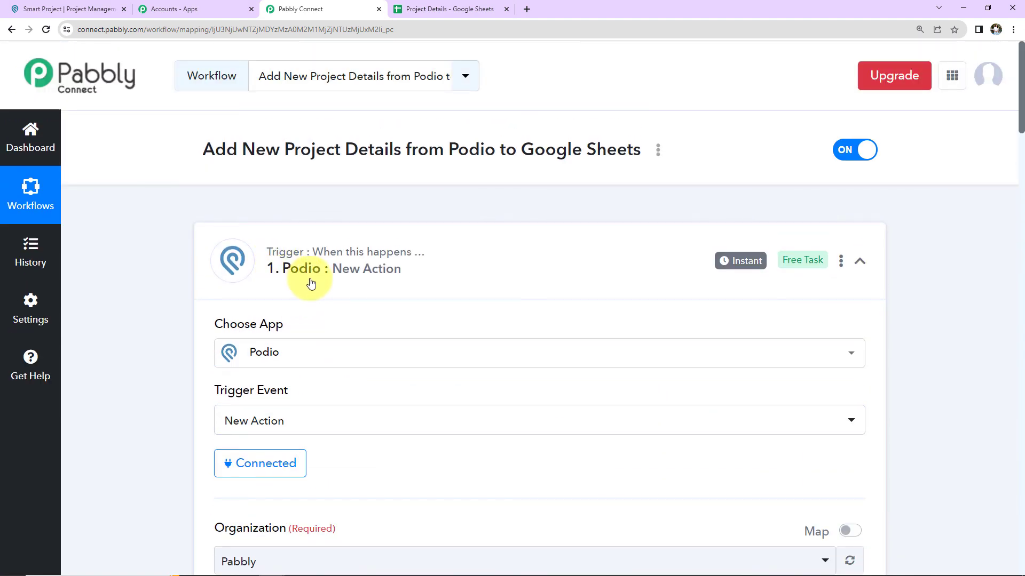
{"action": "left_click", "coordinate": [860, 263]}
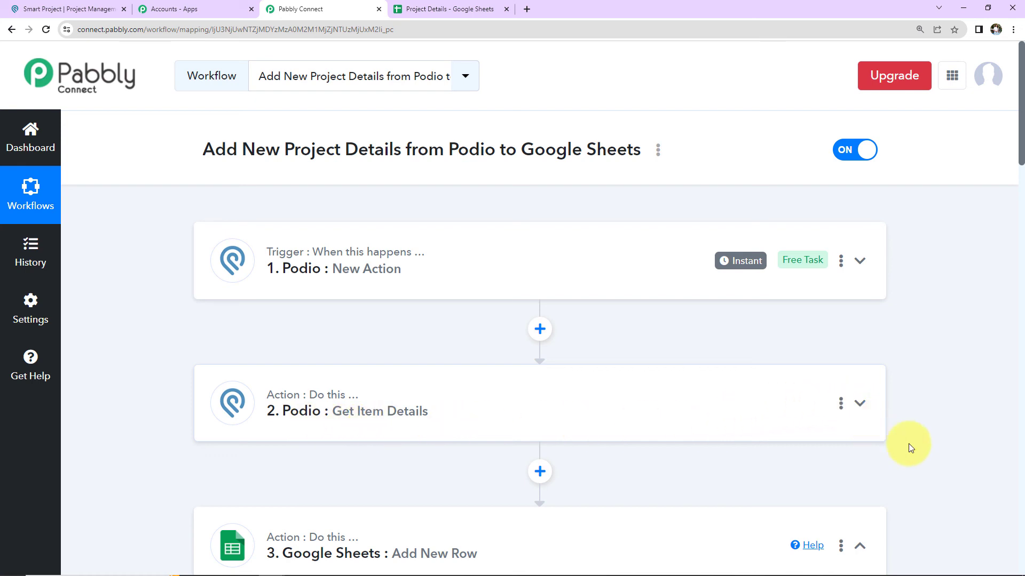
{"action": "scroll", "coordinate": [935, 444], "scroll_direction": "down", "scroll_amount": 4}
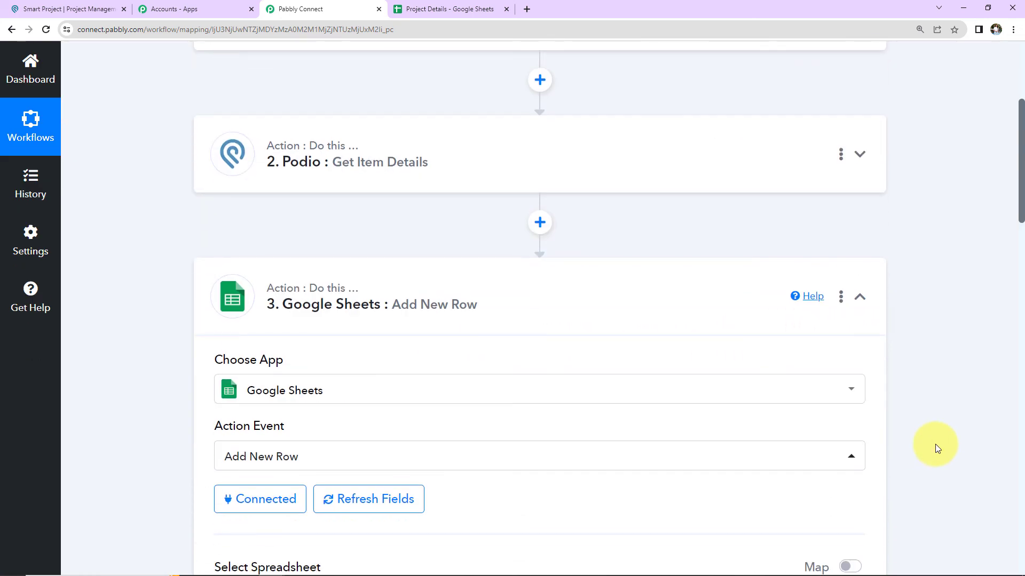
{"action": "left_click", "coordinate": [859, 297]}
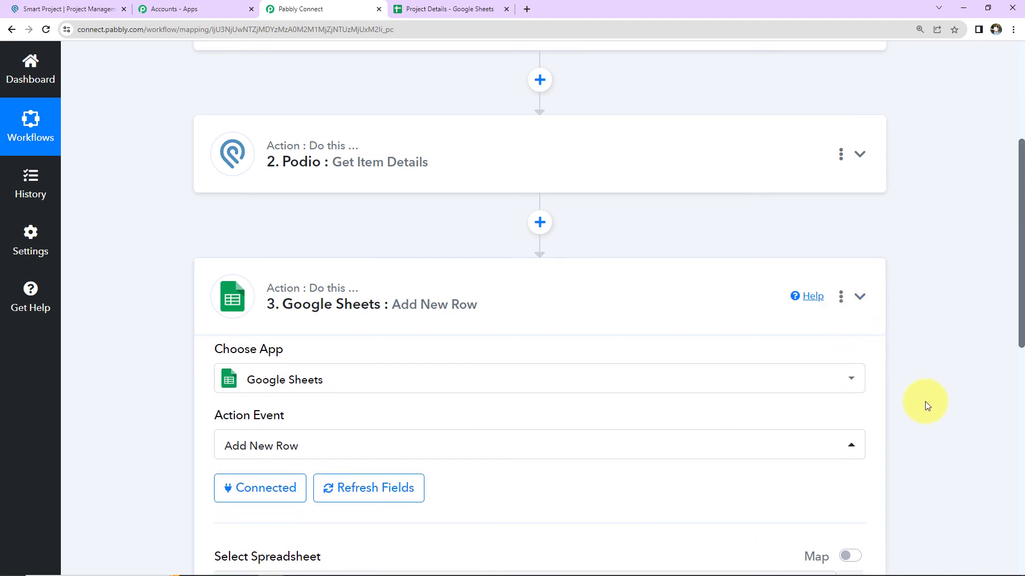
{"action": "scroll", "coordinate": [916, 434], "scroll_direction": "up", "scroll_amount": 4}
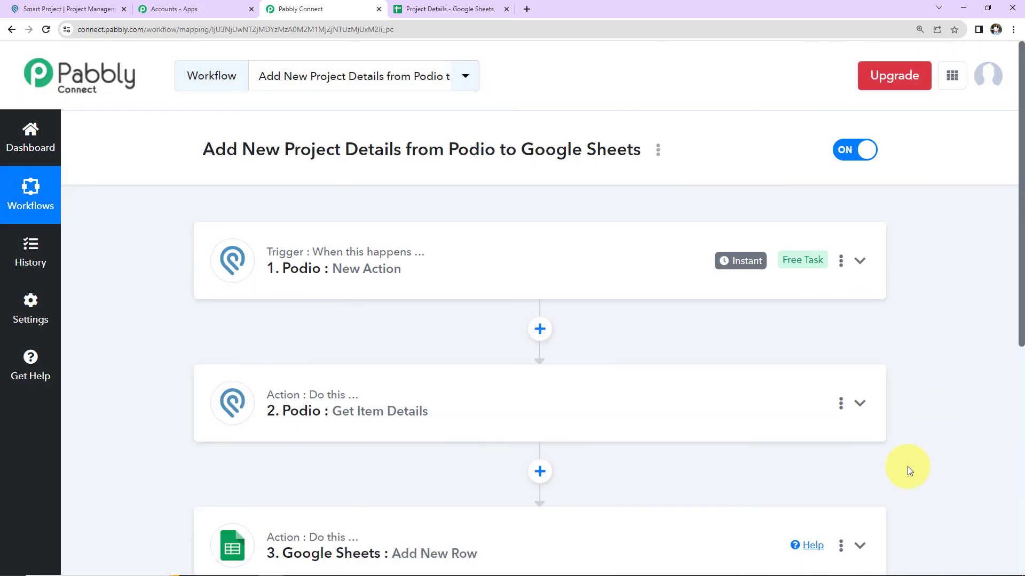